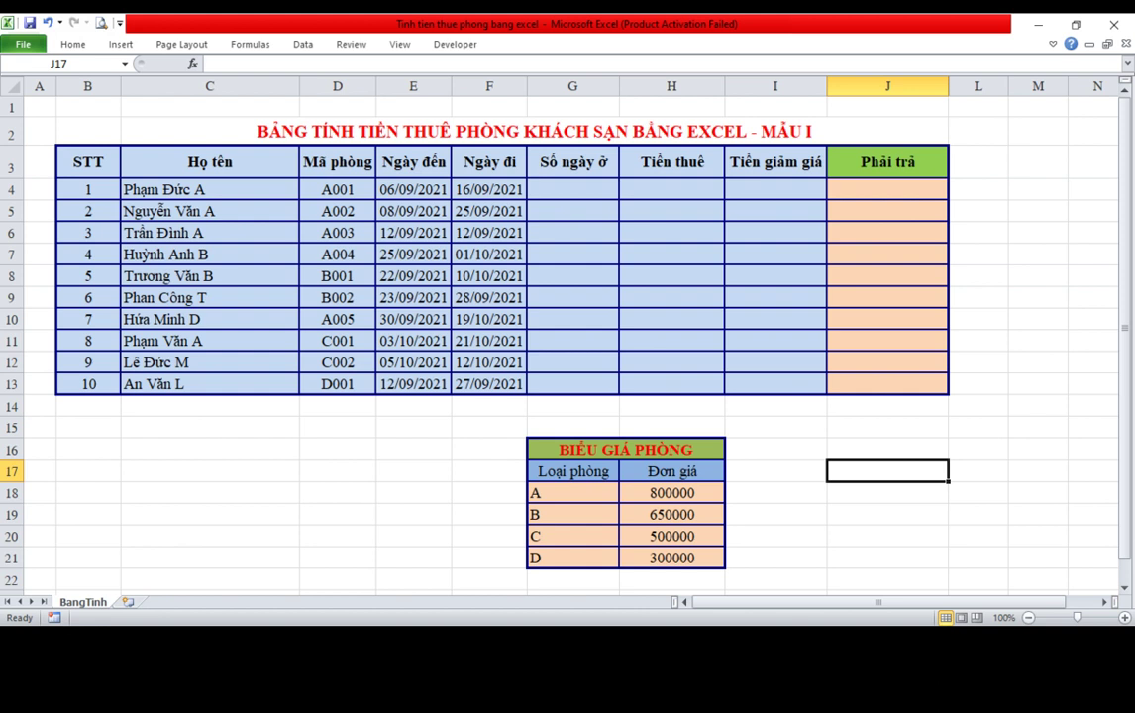
Select the arrival and departure date range E4:F13.
left_click(337, 472)
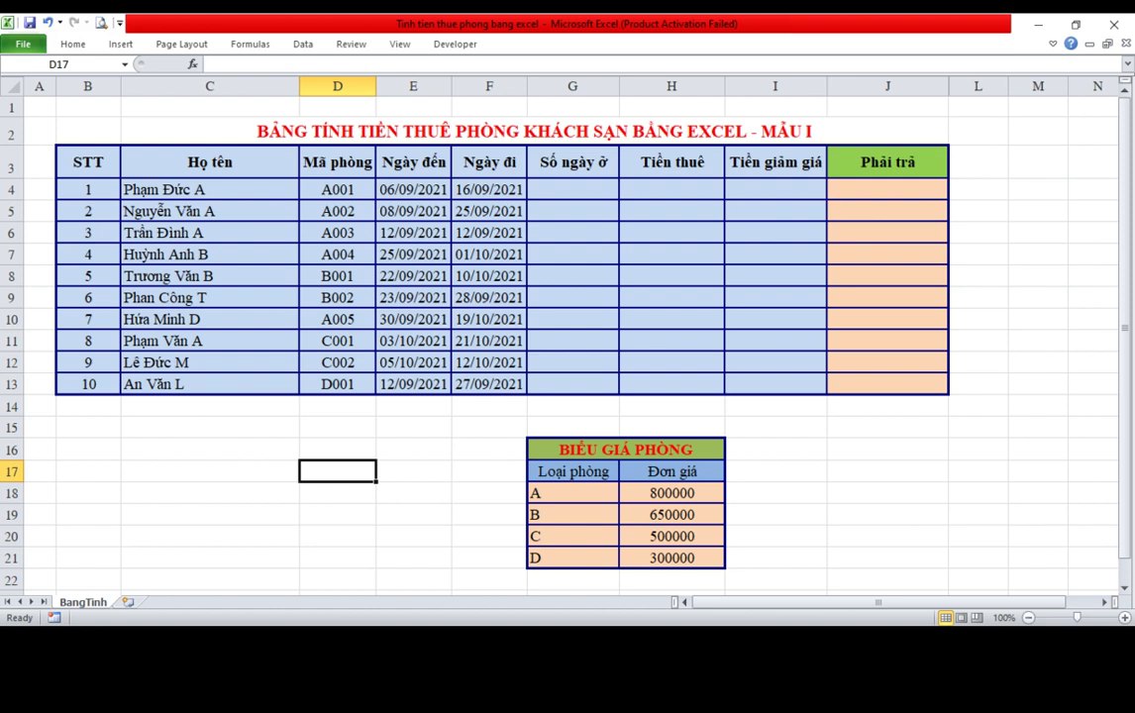
left_click_drag(414, 189, 489, 384)
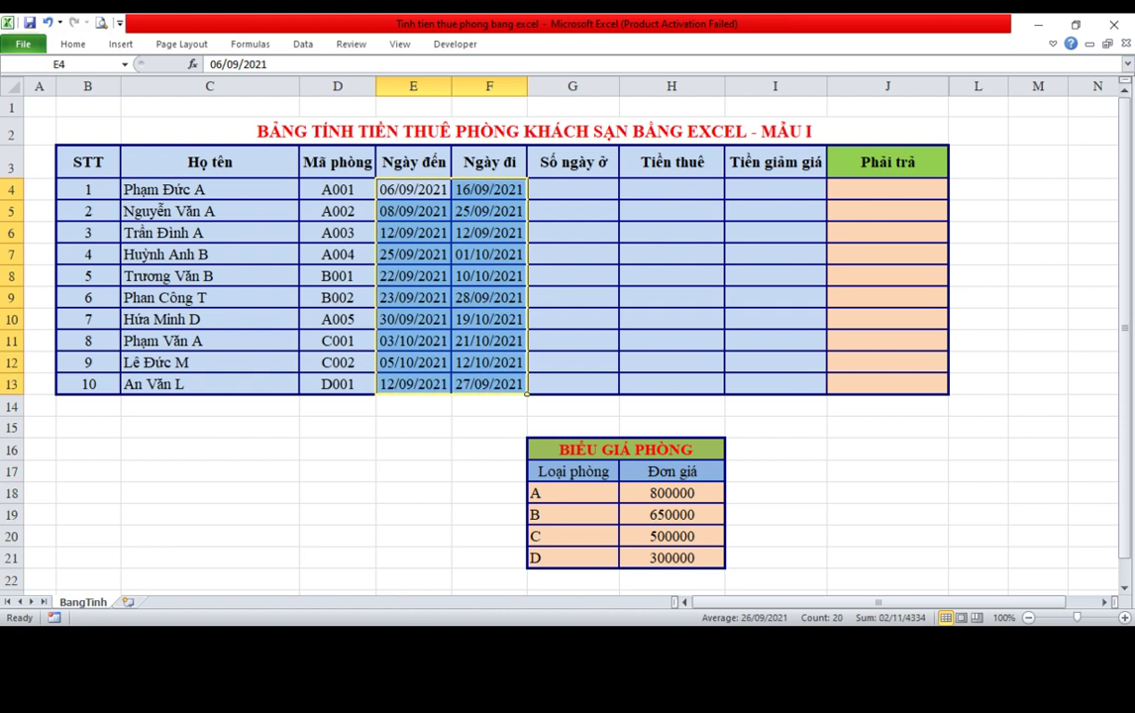
left_click_drag(572, 189, 573, 384)
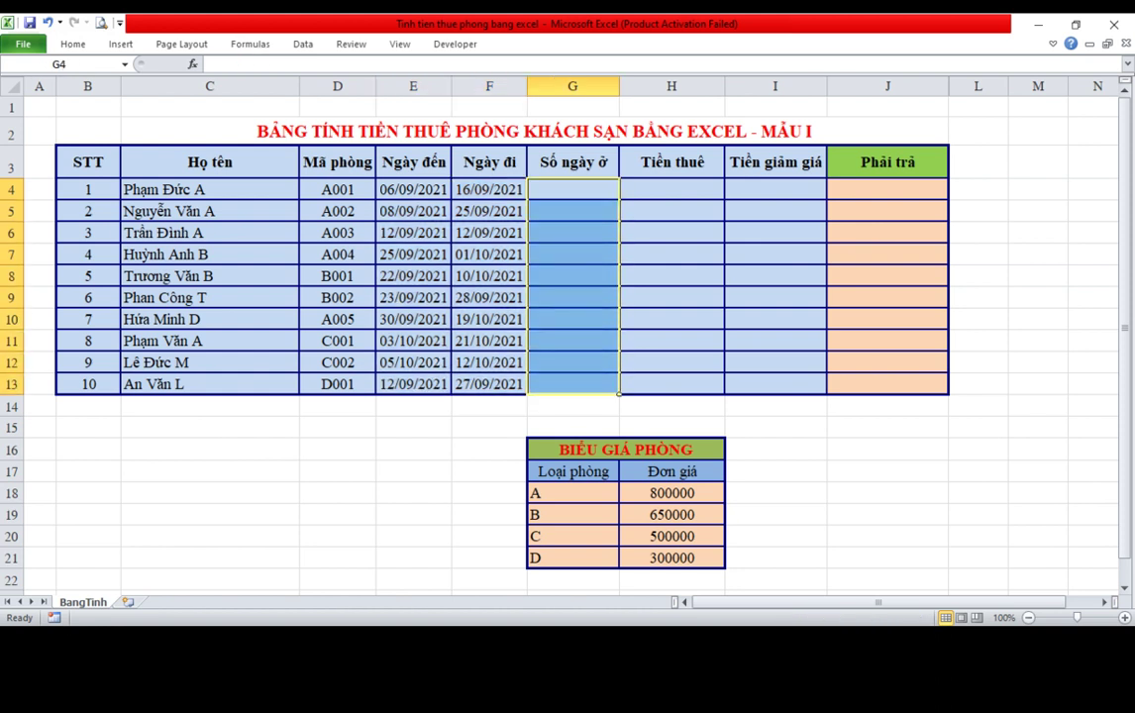
left_click(413, 427)
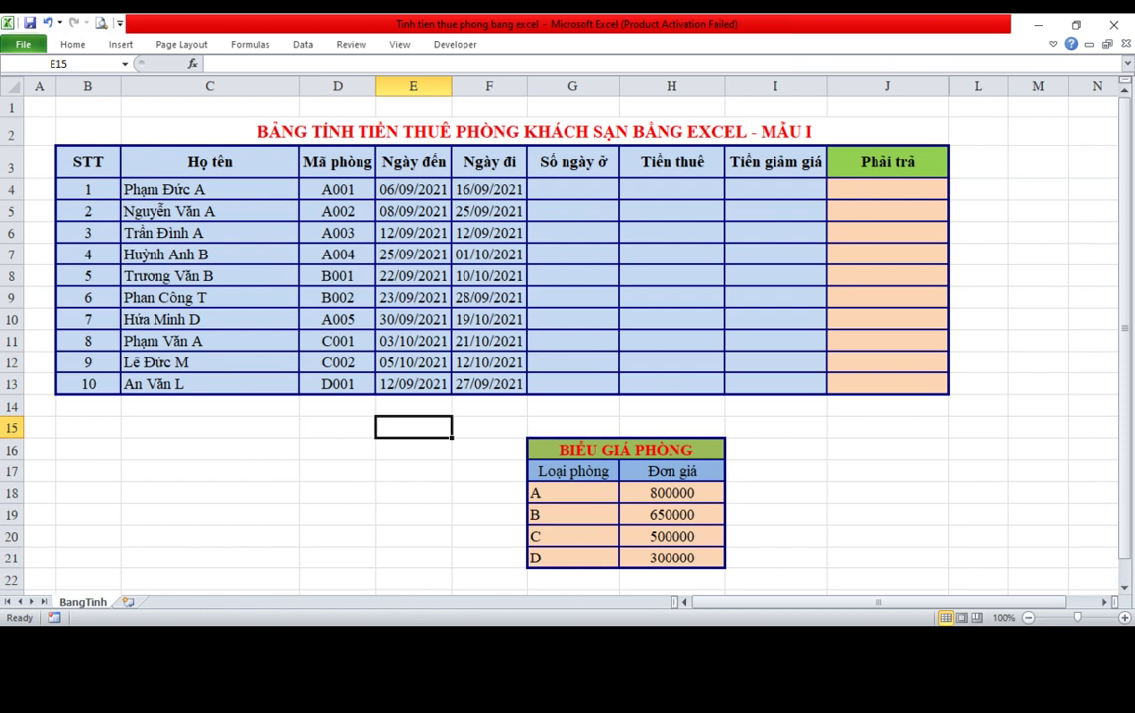
left_click_drag(413, 189, 491, 384)
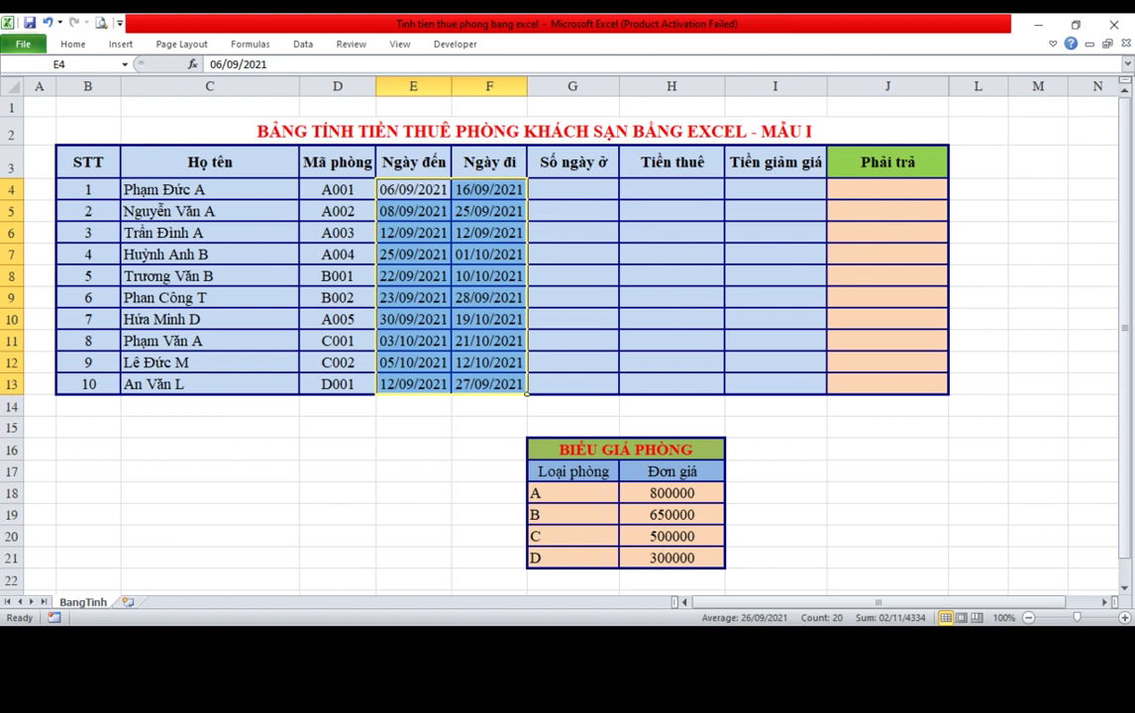
Apply the Vietnamese day/month/year Date format to E4:F13 through Format Cells.
right_click(475, 262)
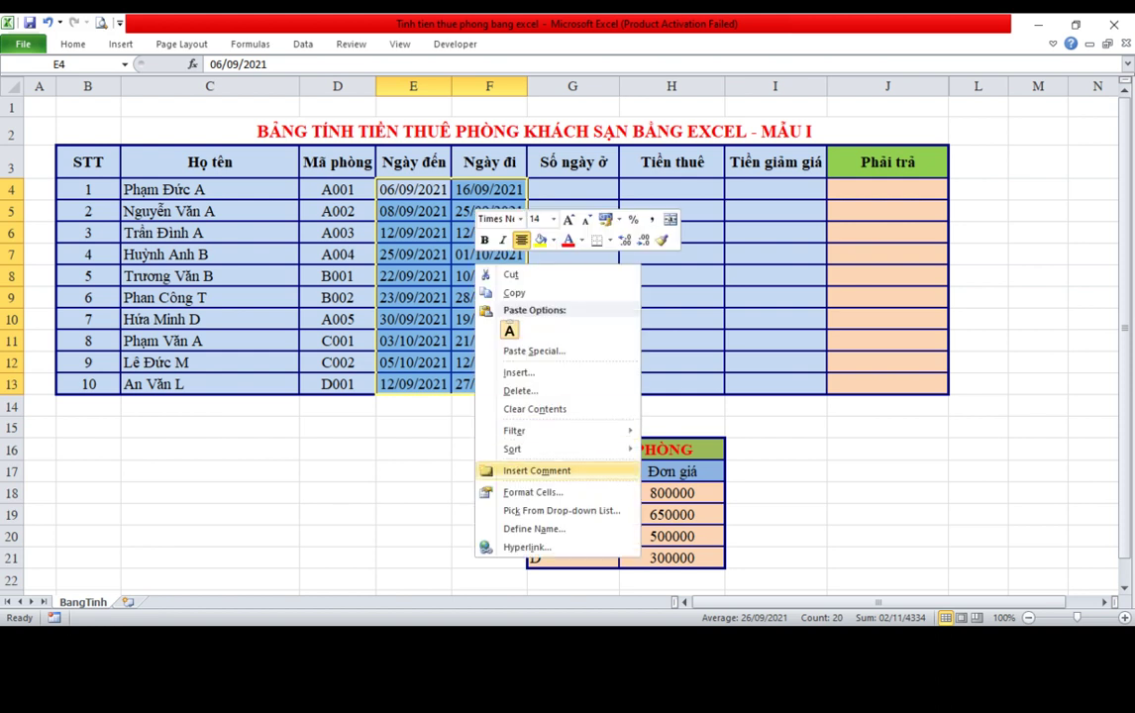
left_click(534, 492)
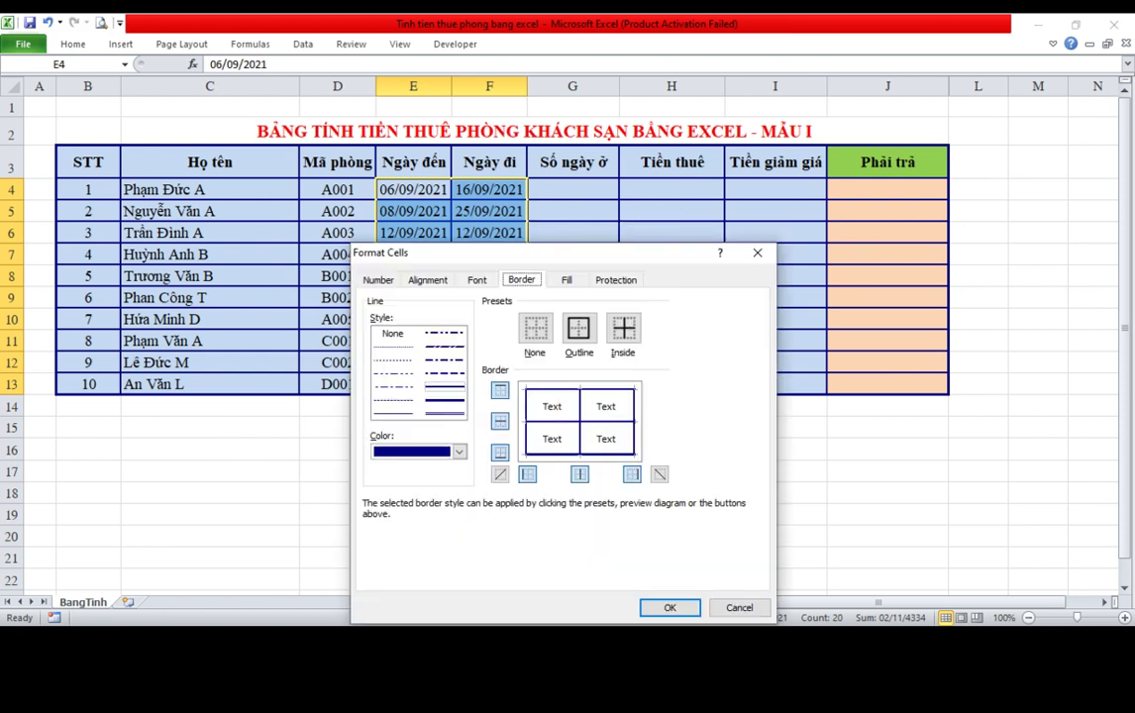
left_click(378, 279)
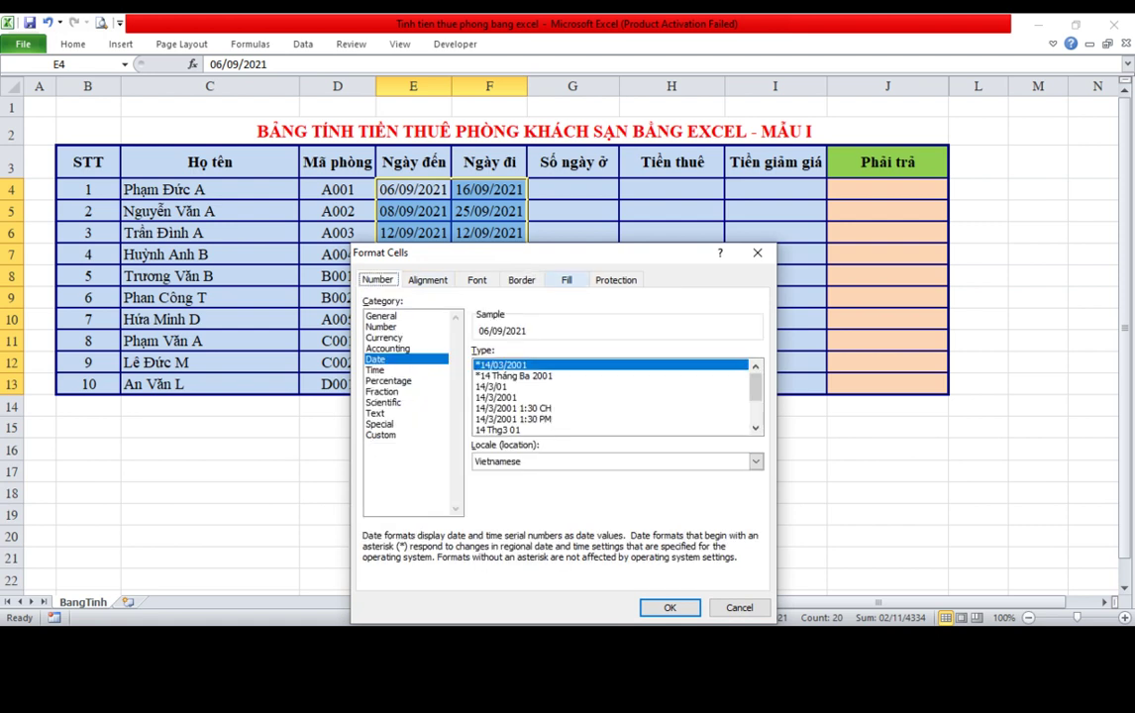
left_click_drag(498, 251, 503, 203)
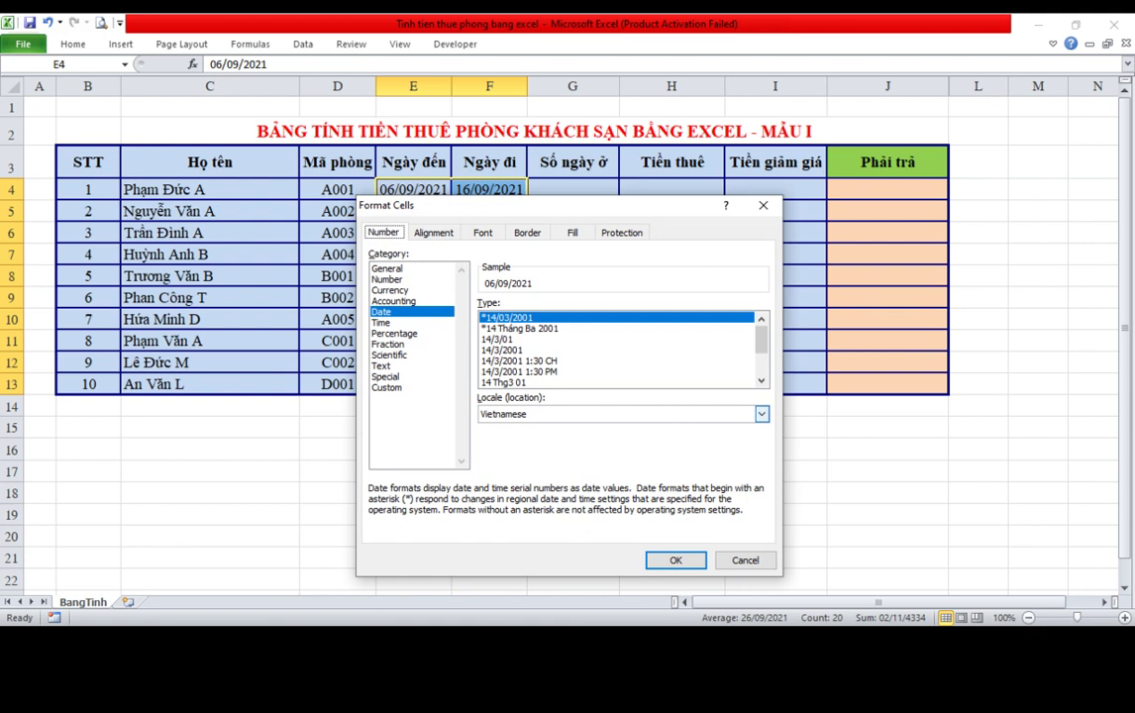
left_click(761, 414)
key("Return")
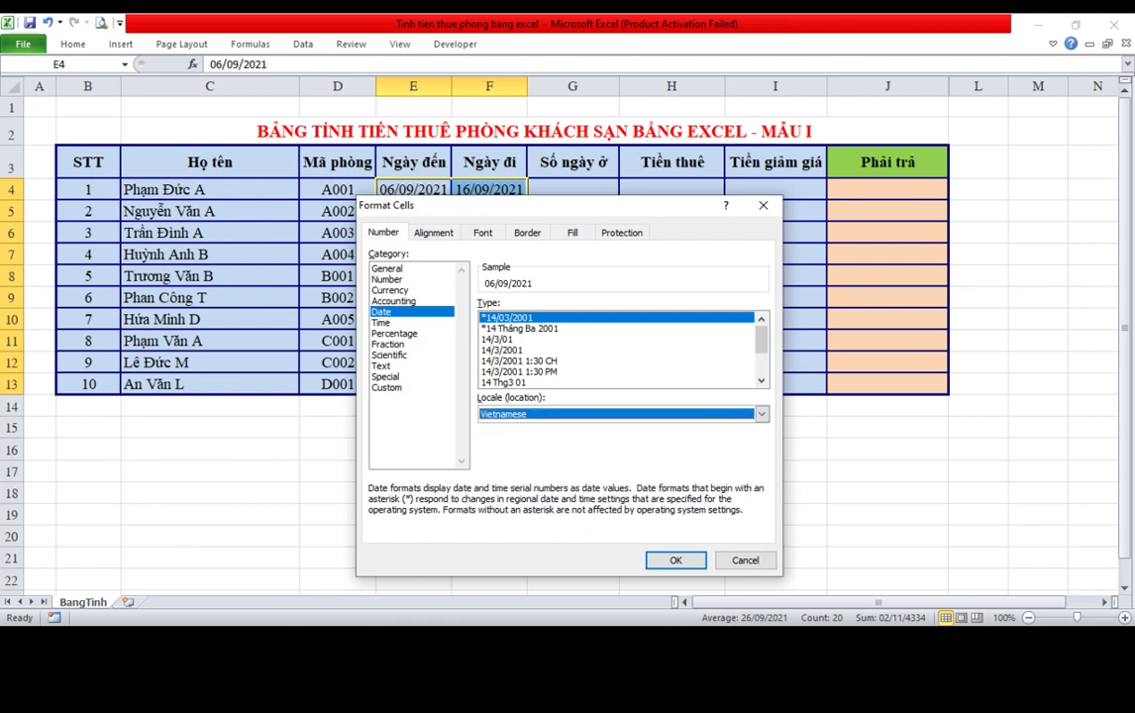
left_click(675, 560)
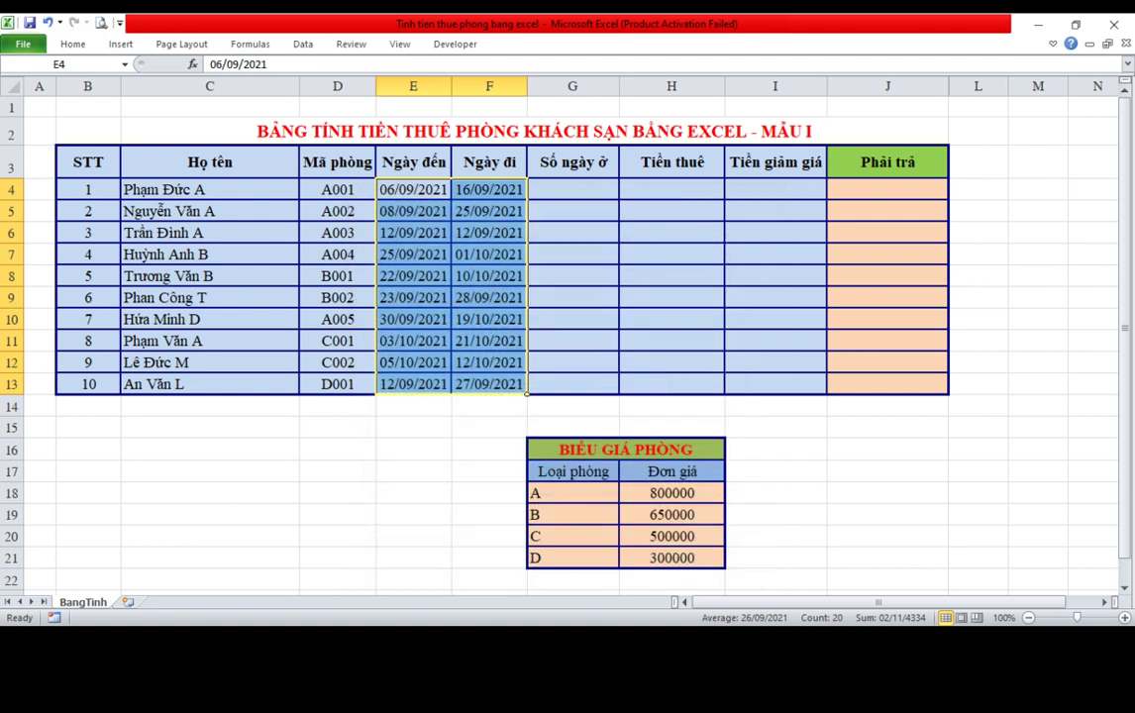
left_click(414, 471)
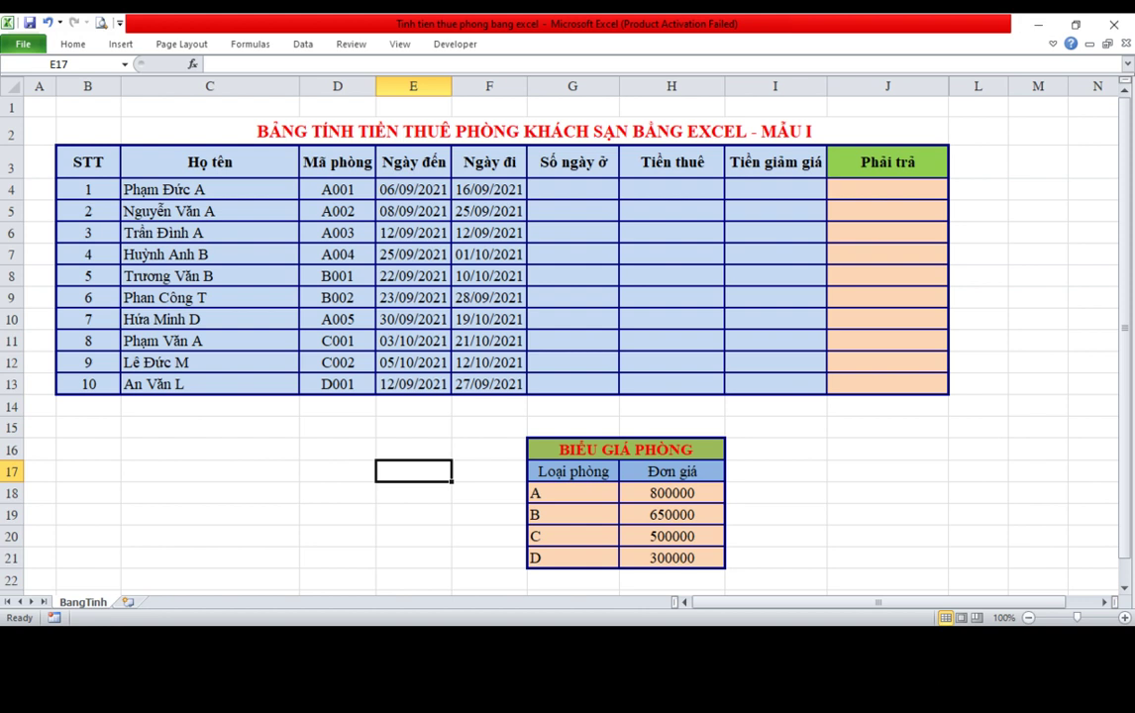
With an empty cell near the price list selected, bring up the Formulas ribbon.
left_click(535, 130)
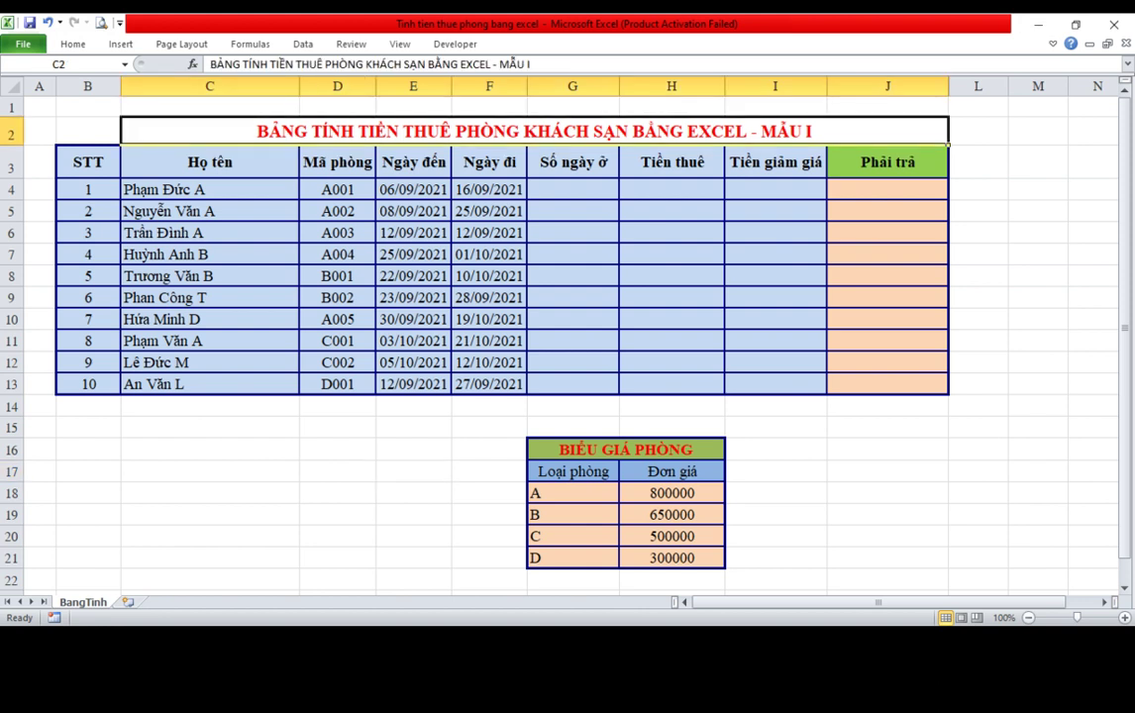
left_click(625, 450)
left_click(413, 450)
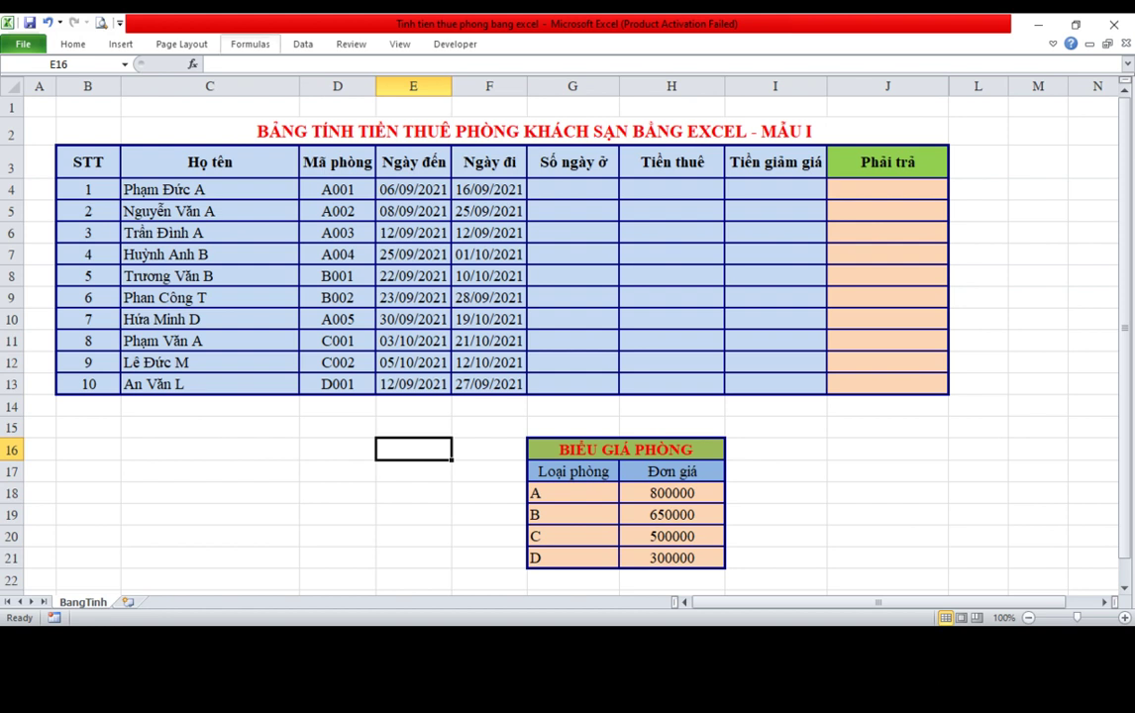
left_click(250, 43)
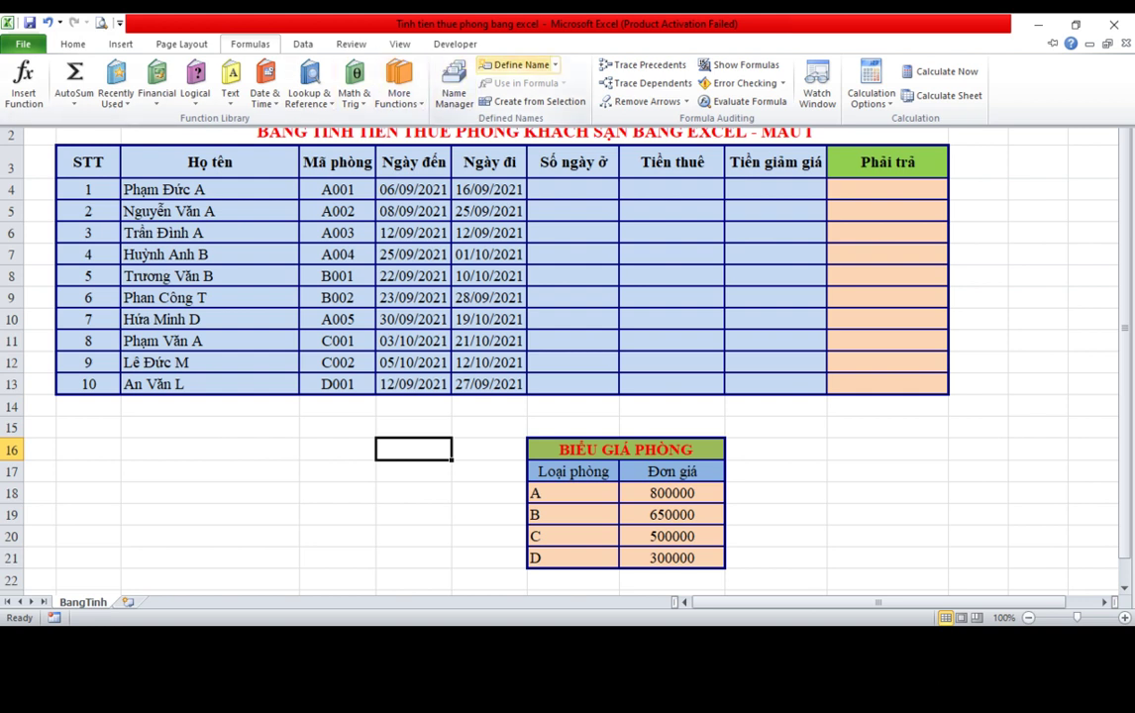
Define the name 'giaphong' referring to the price list BangTinh!$G$18:$H$21.
left_click(518, 64)
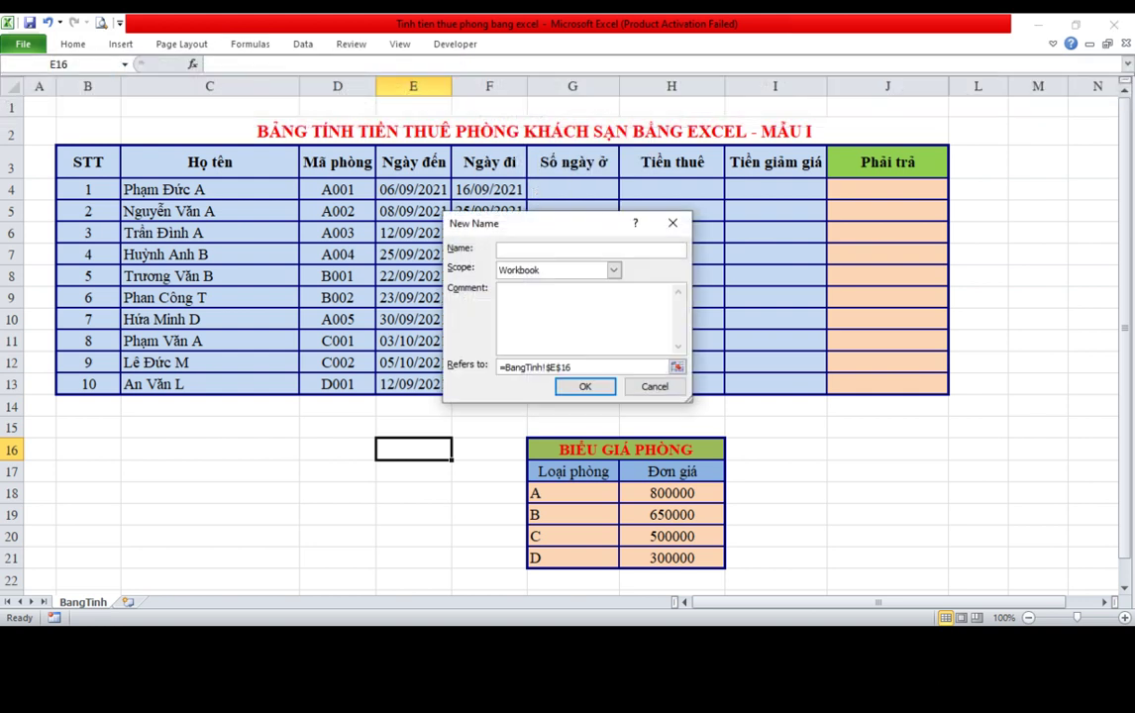
mouse_move(515, 223)
left_mouse_down()
mouse_move(475, 401)
mouse_move(346, 418)
mouse_move(337, 409)
left_mouse_up()
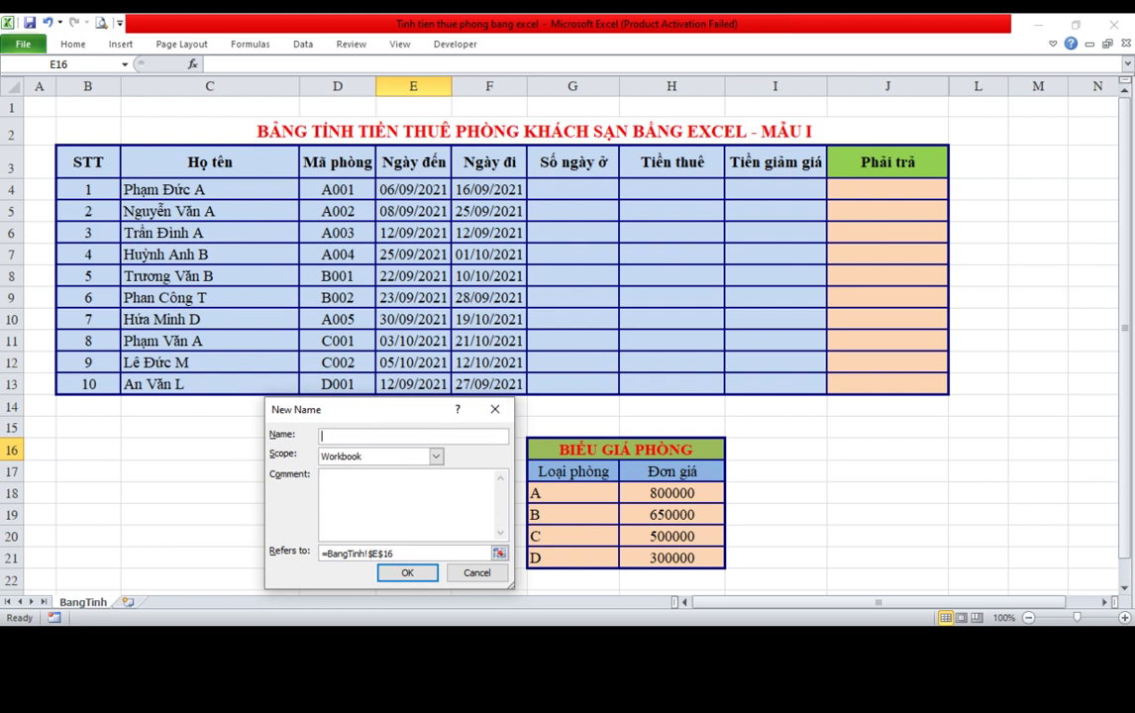
type("gi")
type("aphong")
left_click(499, 553)
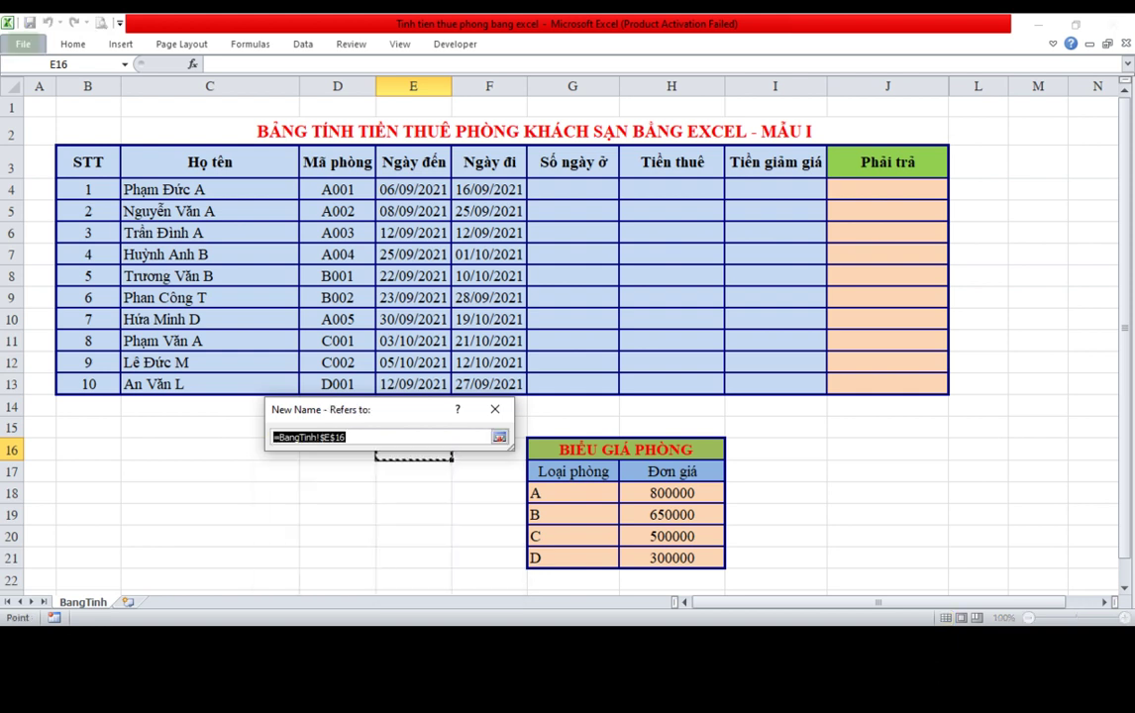
left_click_drag(554, 493, 706, 558)
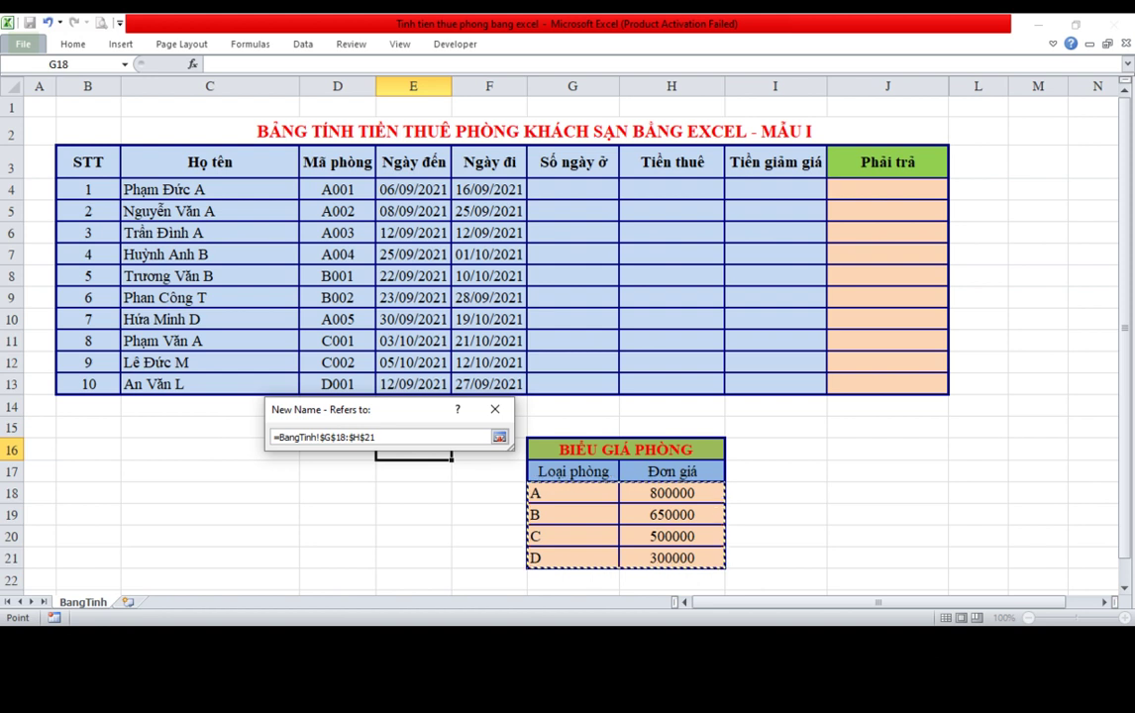
left_click(387, 437)
left_click(499, 437)
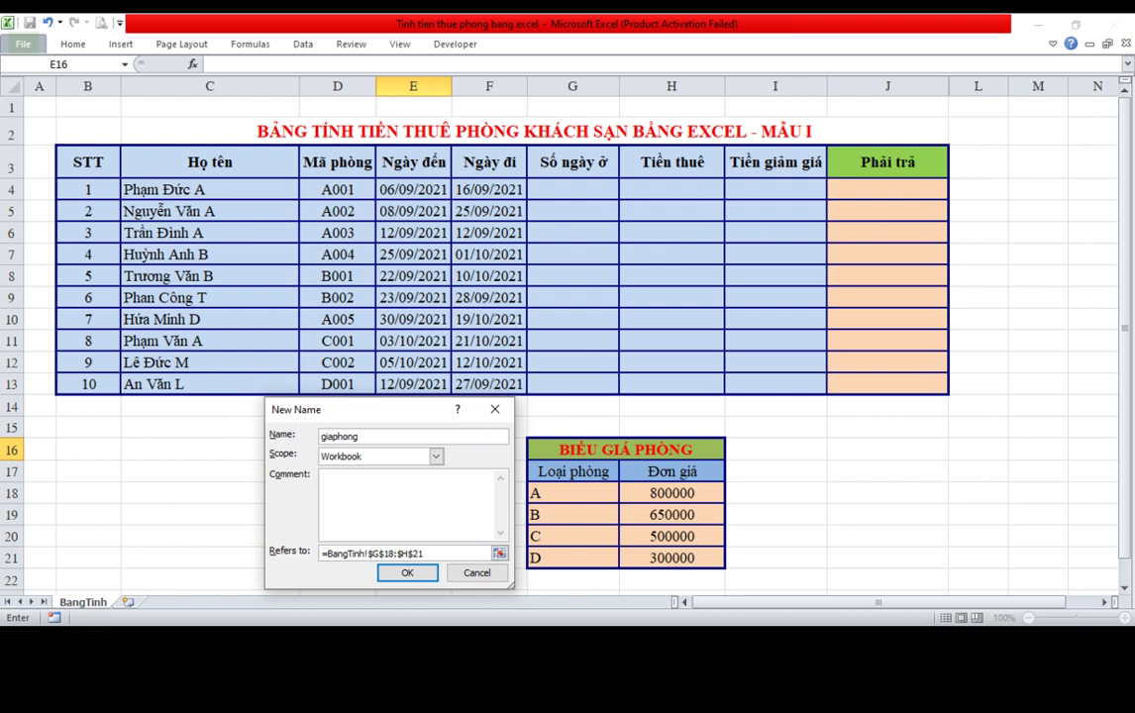
left_click(321, 436)
left_click(359, 436)
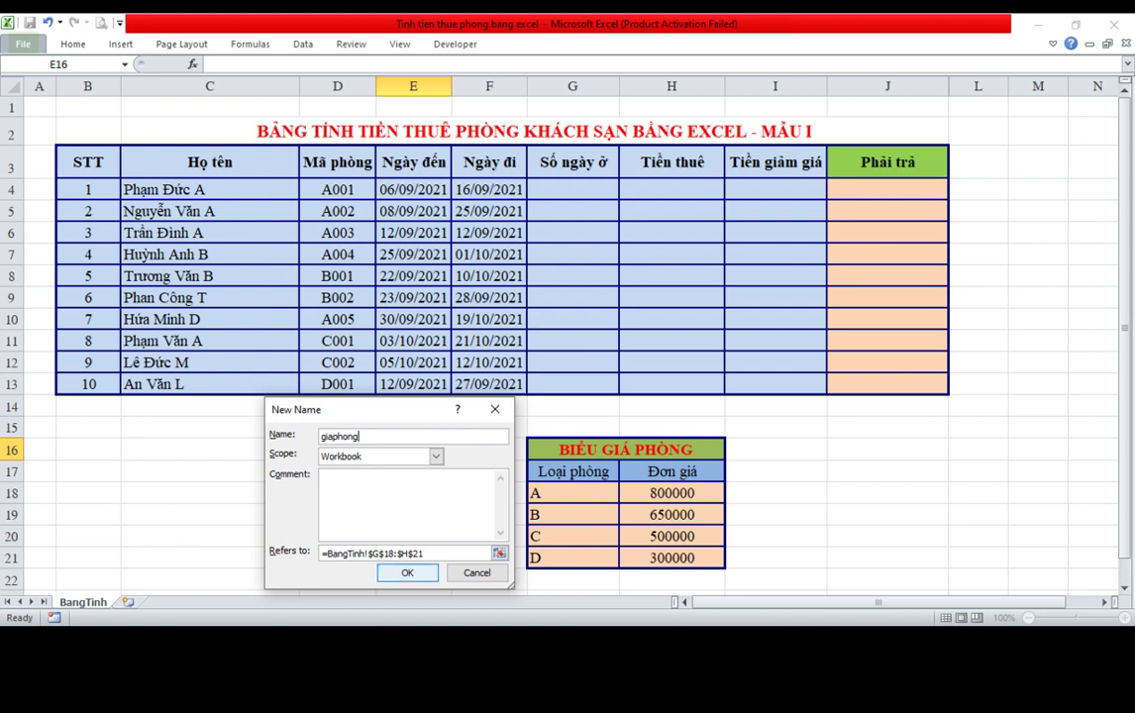
left_click(406, 553)
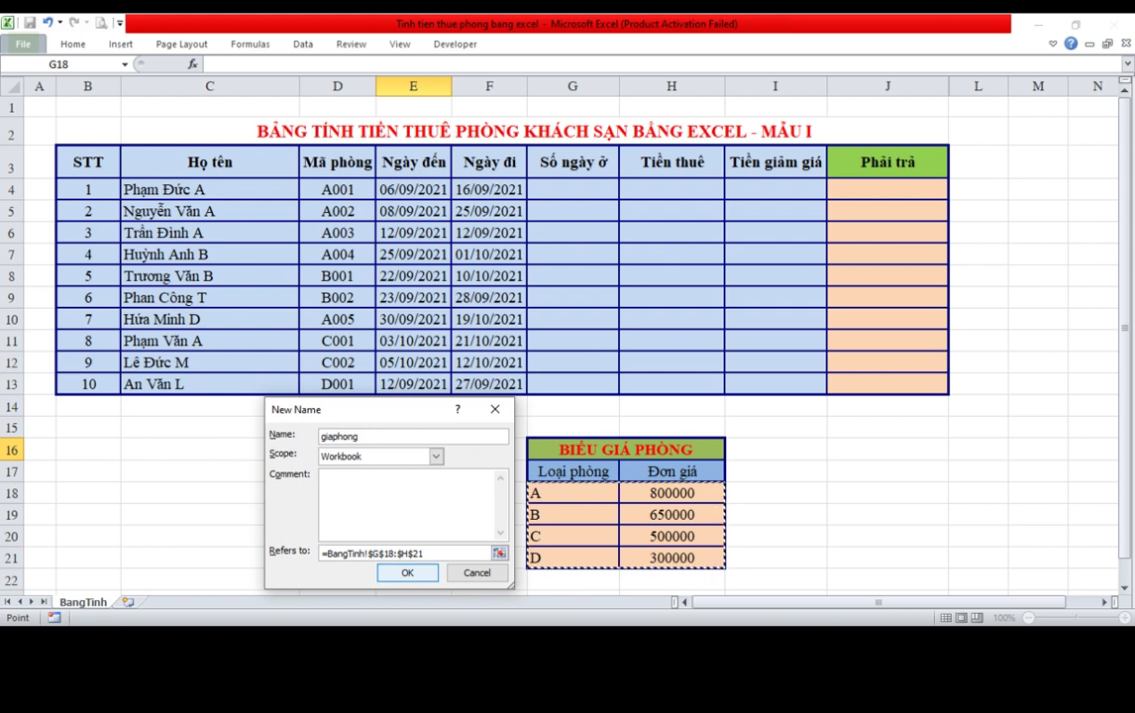
left_click(406, 572)
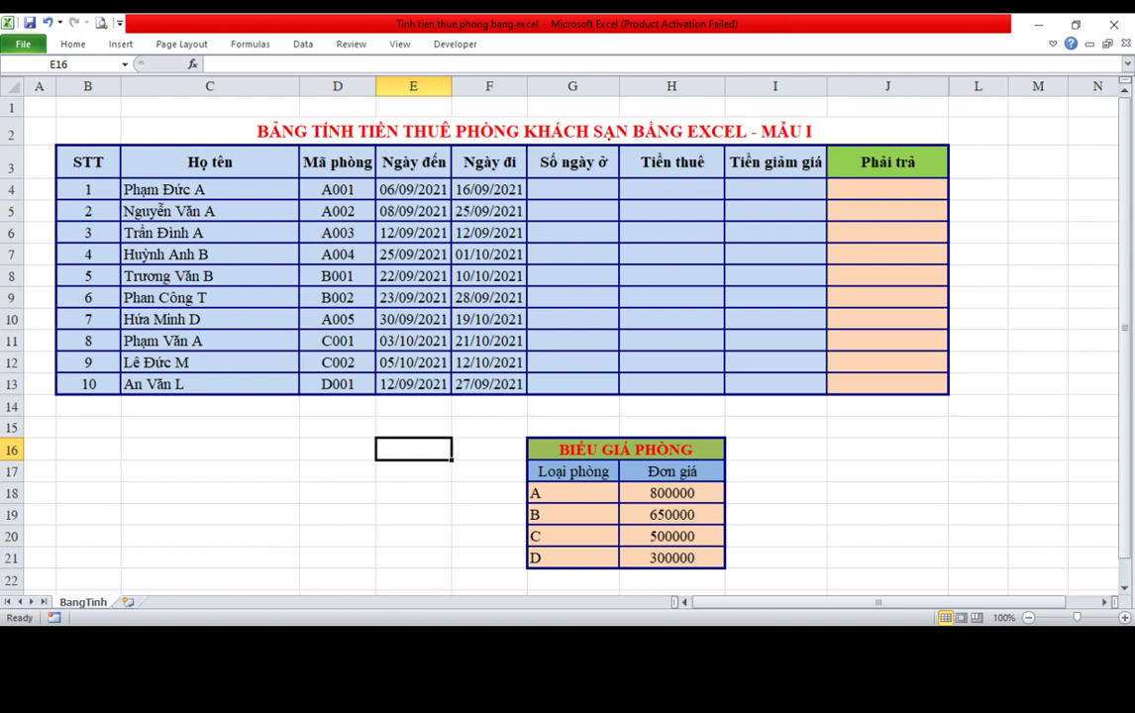
Enter =F4-E4 in G4 to count the first guest's days stayed.
left_click(573, 189)
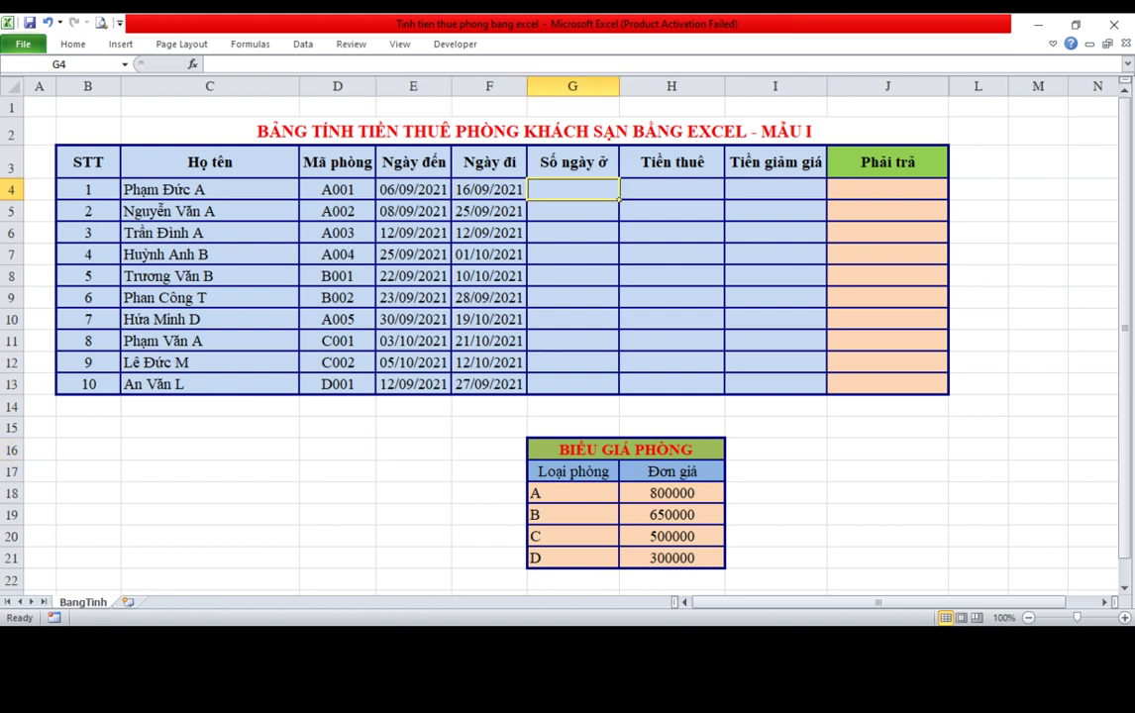
type("=")
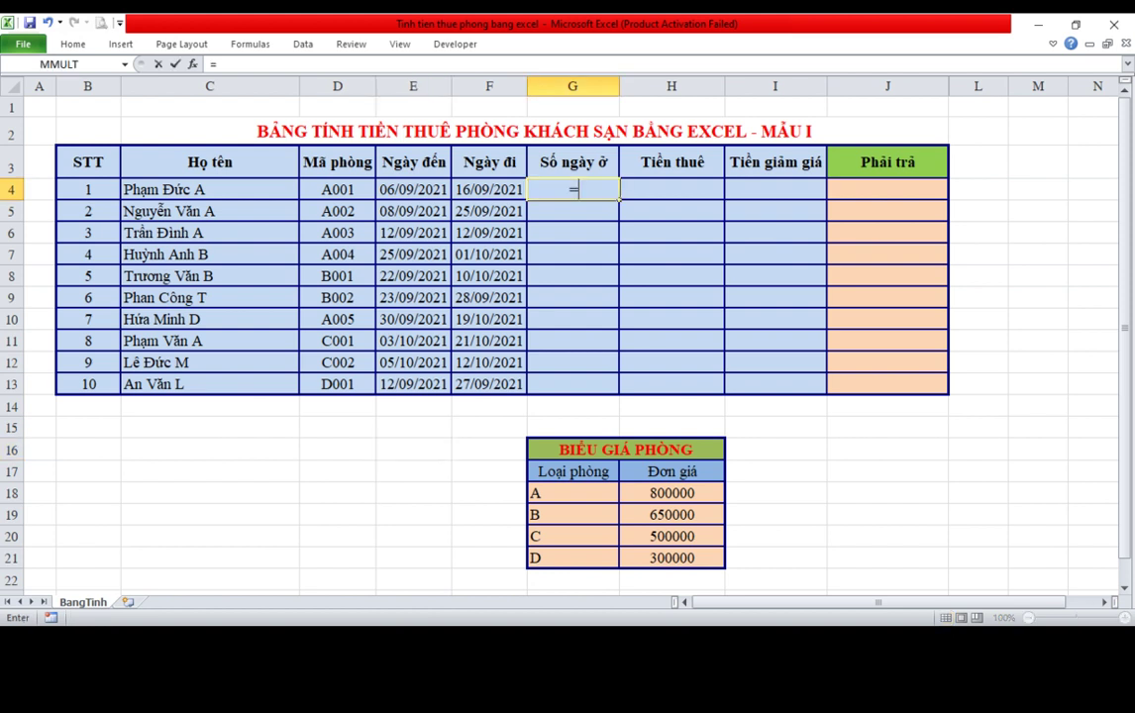
key("Left")
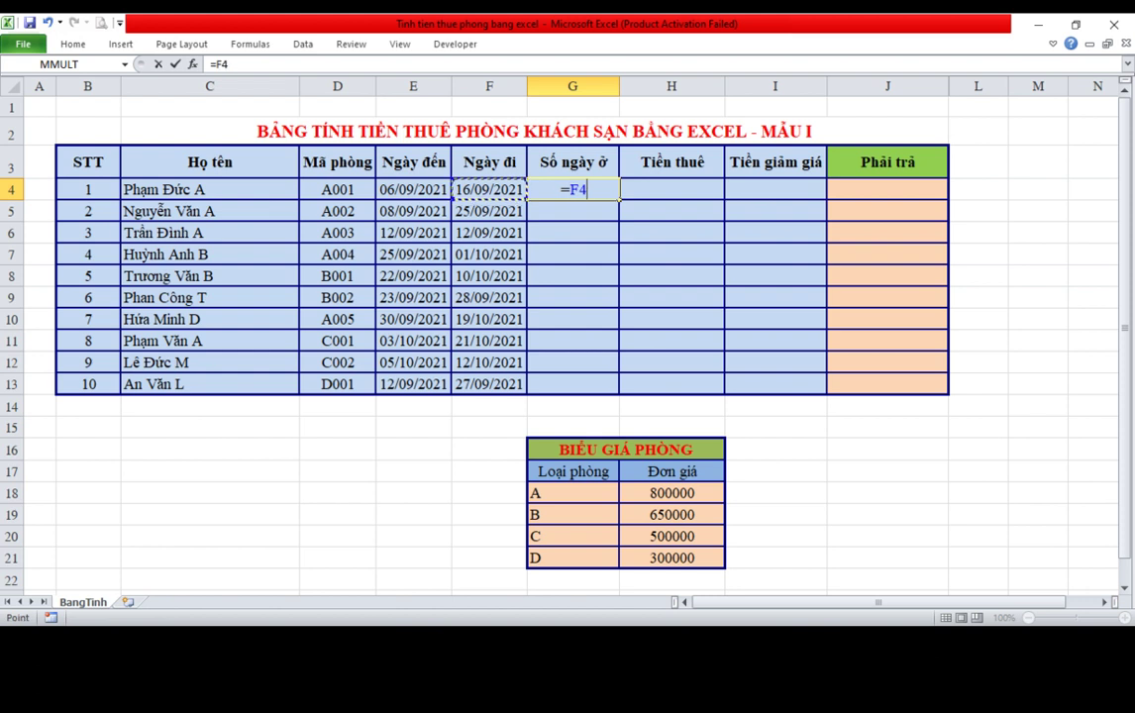
type("-")
key("Left")
key("Left")
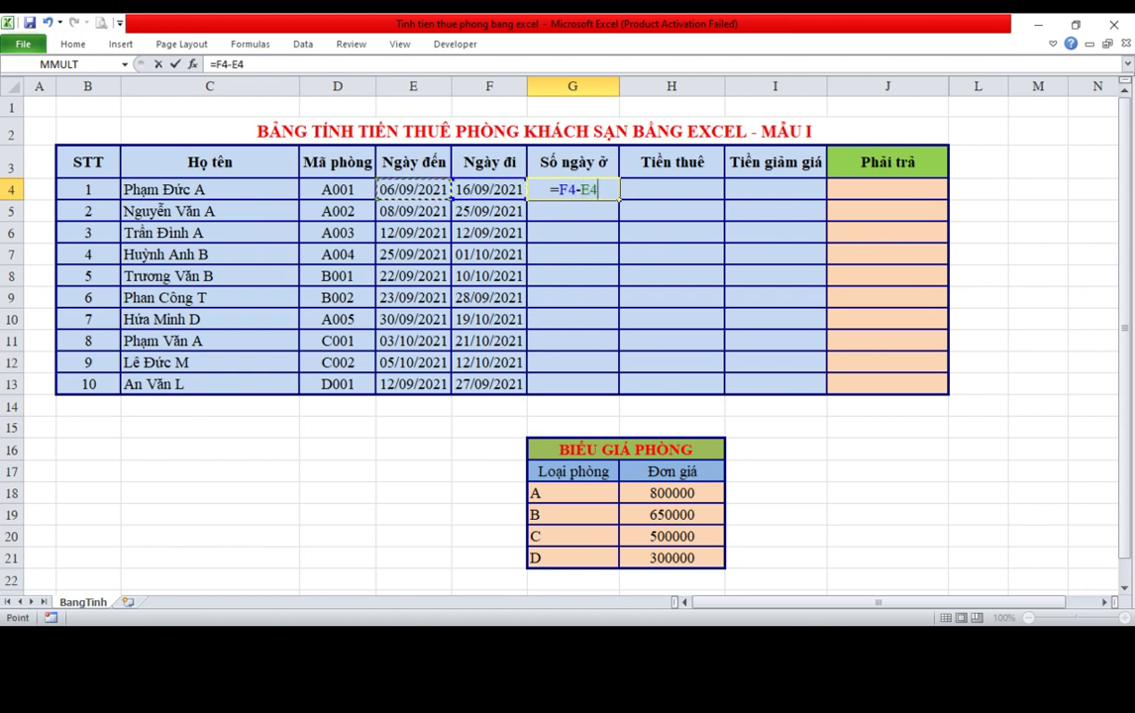
key("Return")
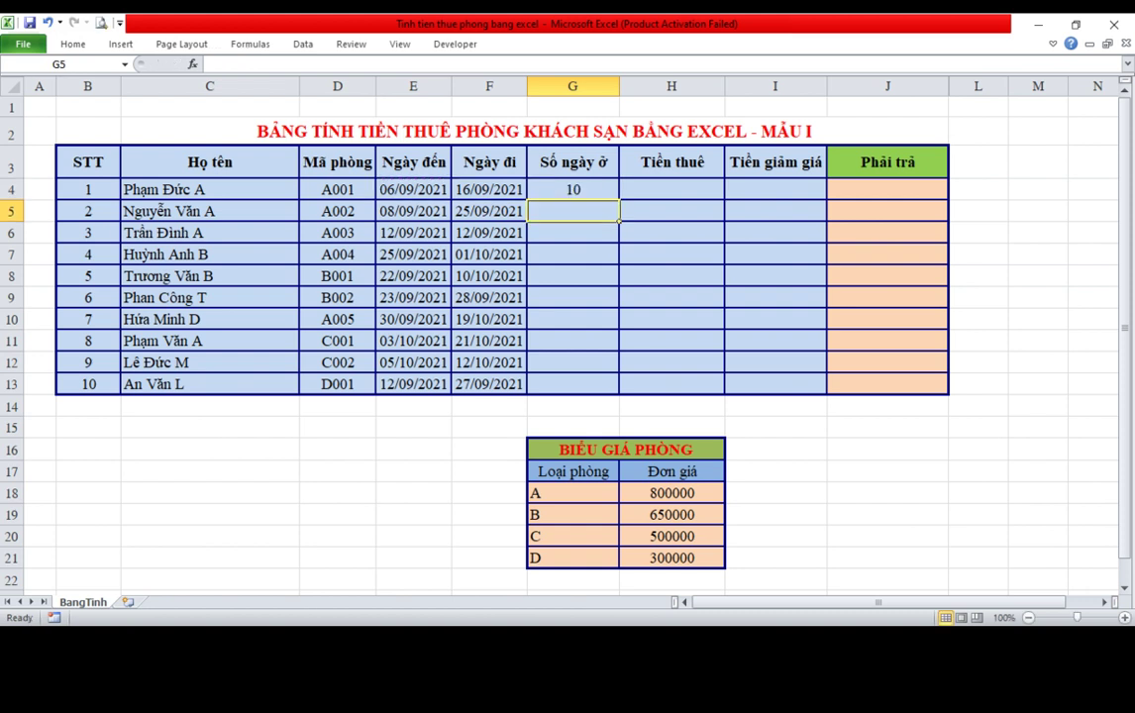
Fill the days formula from G4 down through G13 and check the copy.
left_click(573, 189)
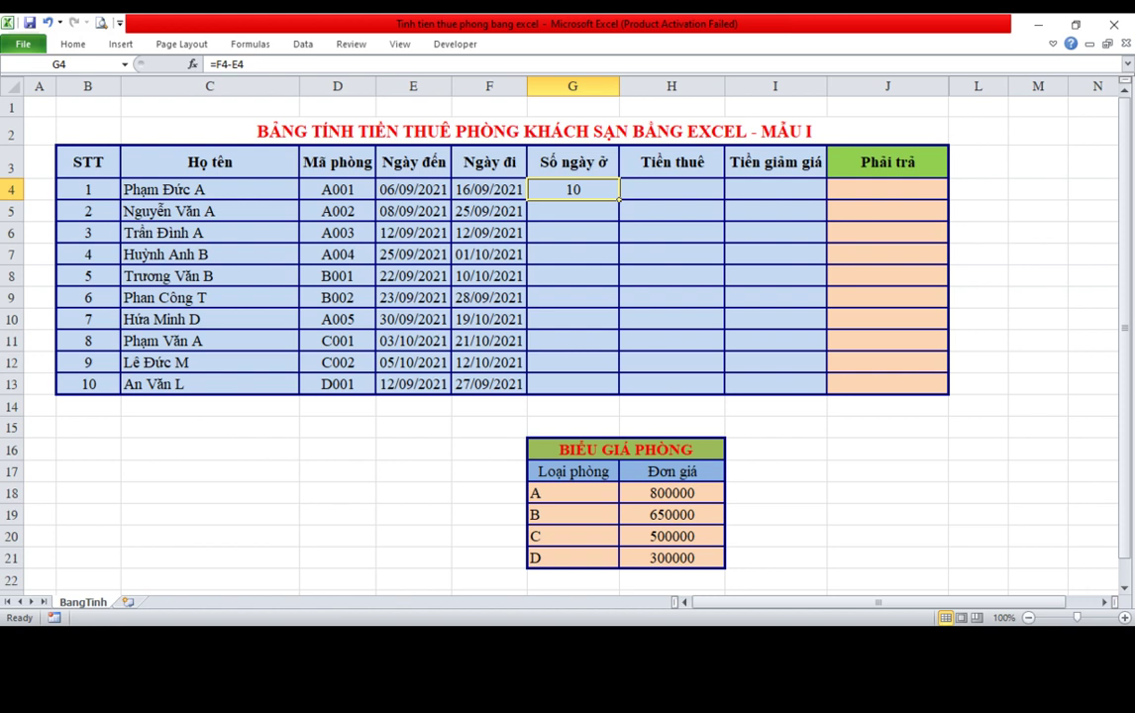
left_click_drag(619, 199, 620, 393)
left_click(573, 211)
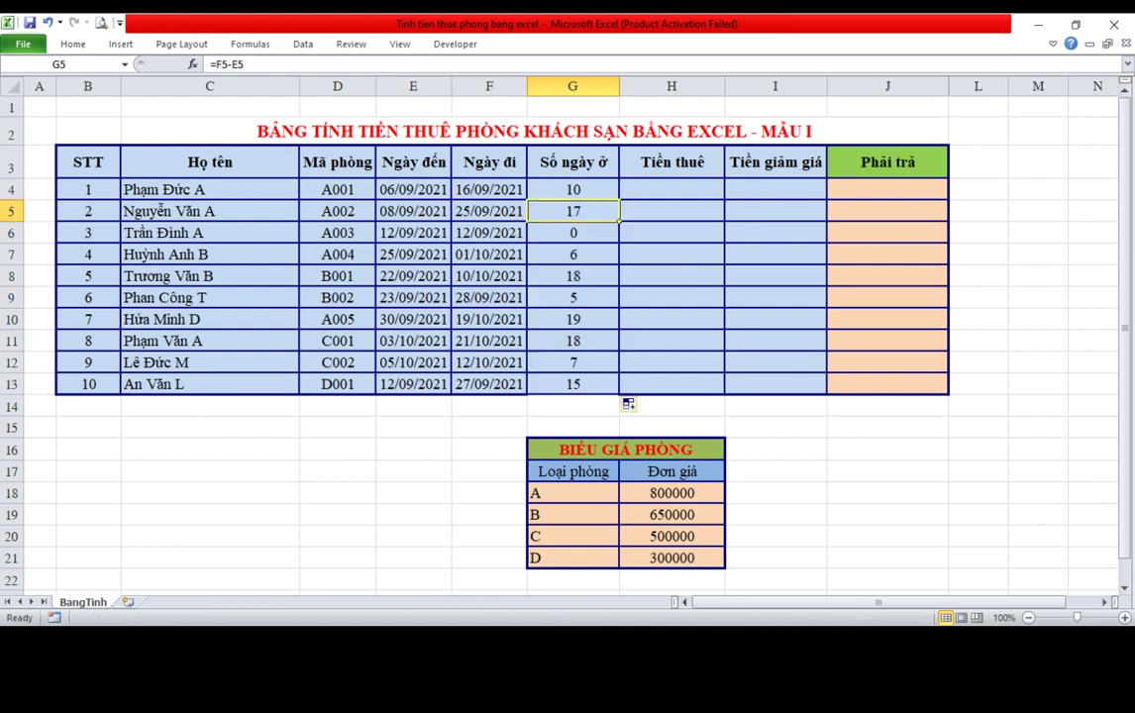
left_click(672, 189)
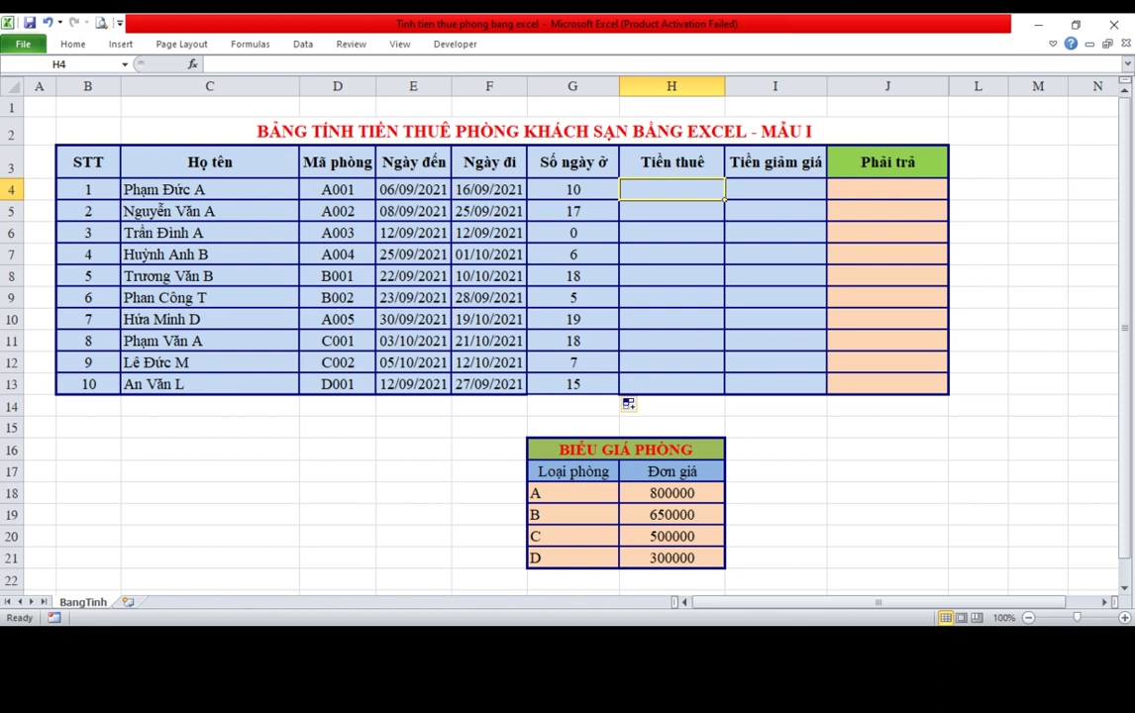
Begin H4's rent formula with =IF(G4>0;VLOOKUP(LEFT(D4;1);giaphong;2;0)*G4;.
type("=")
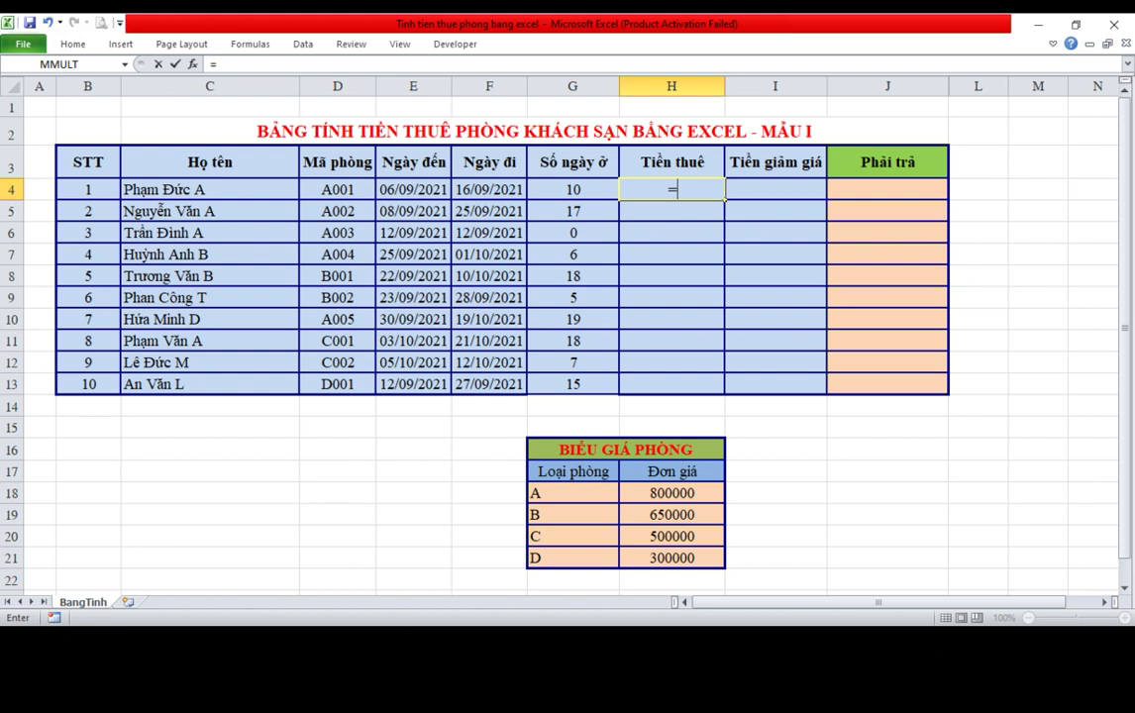
type("if")
type("(")
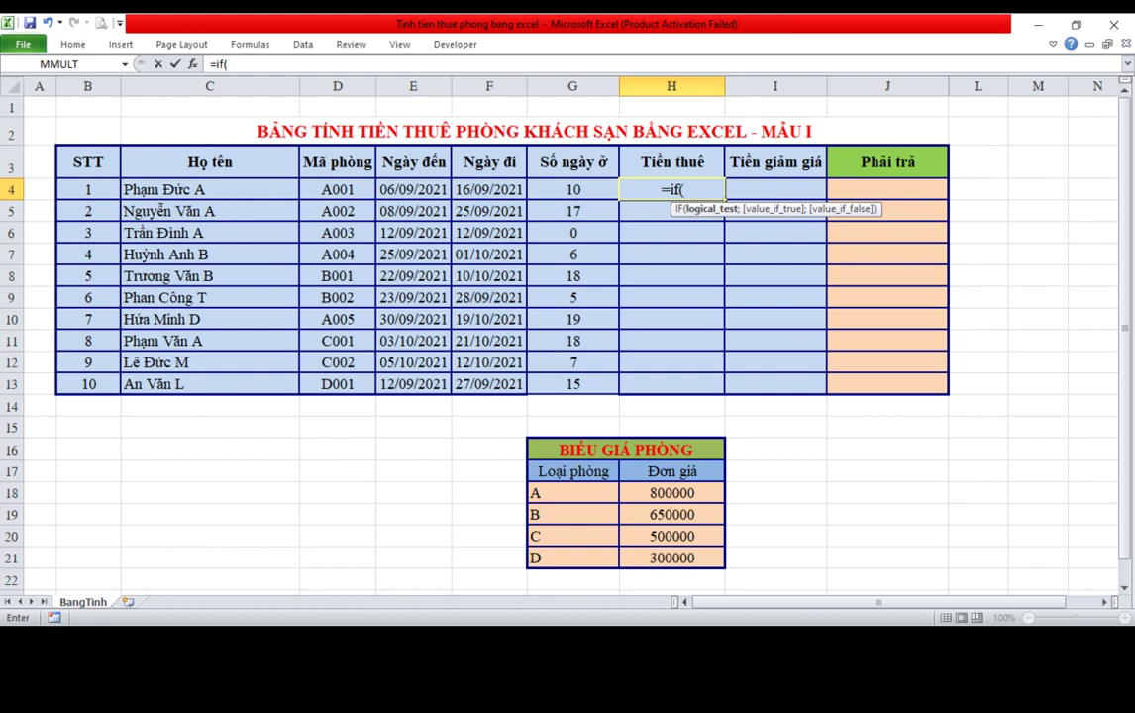
key("Left")
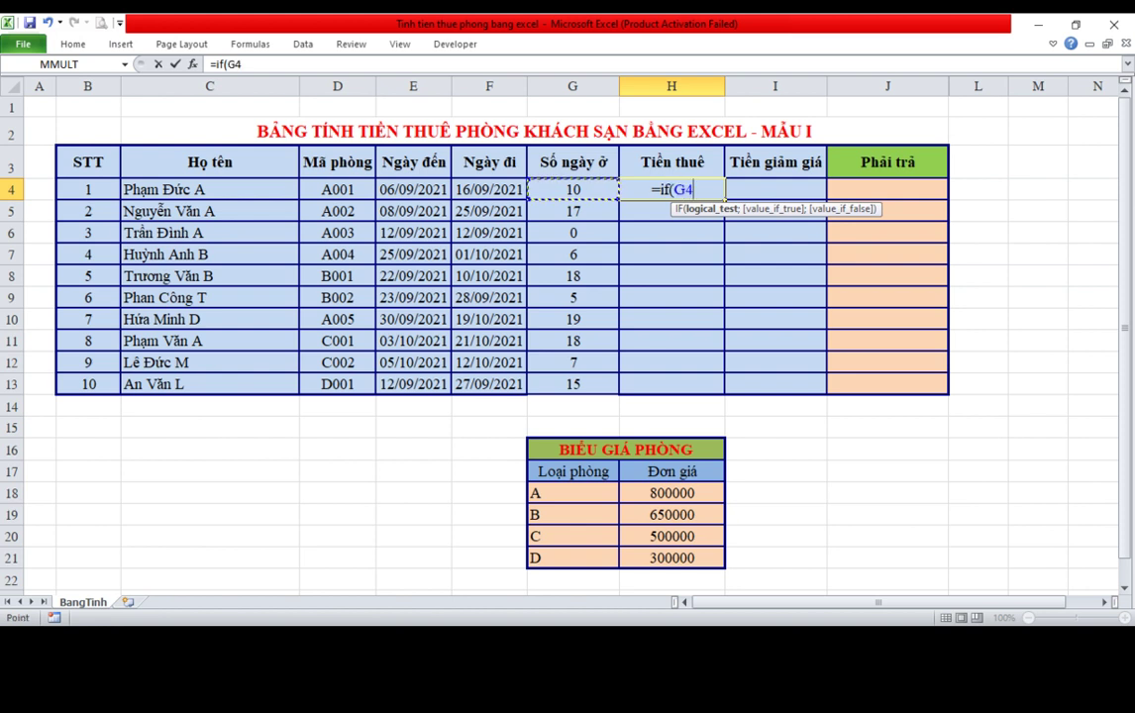
type(">0")
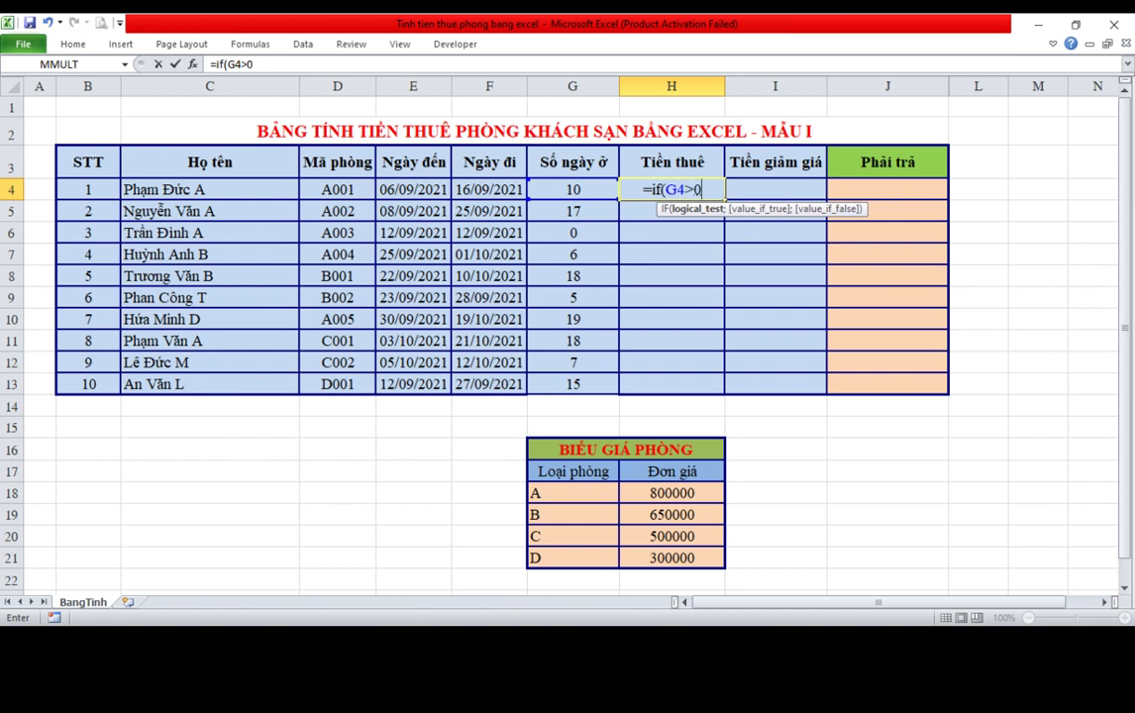
type(";vlookup")
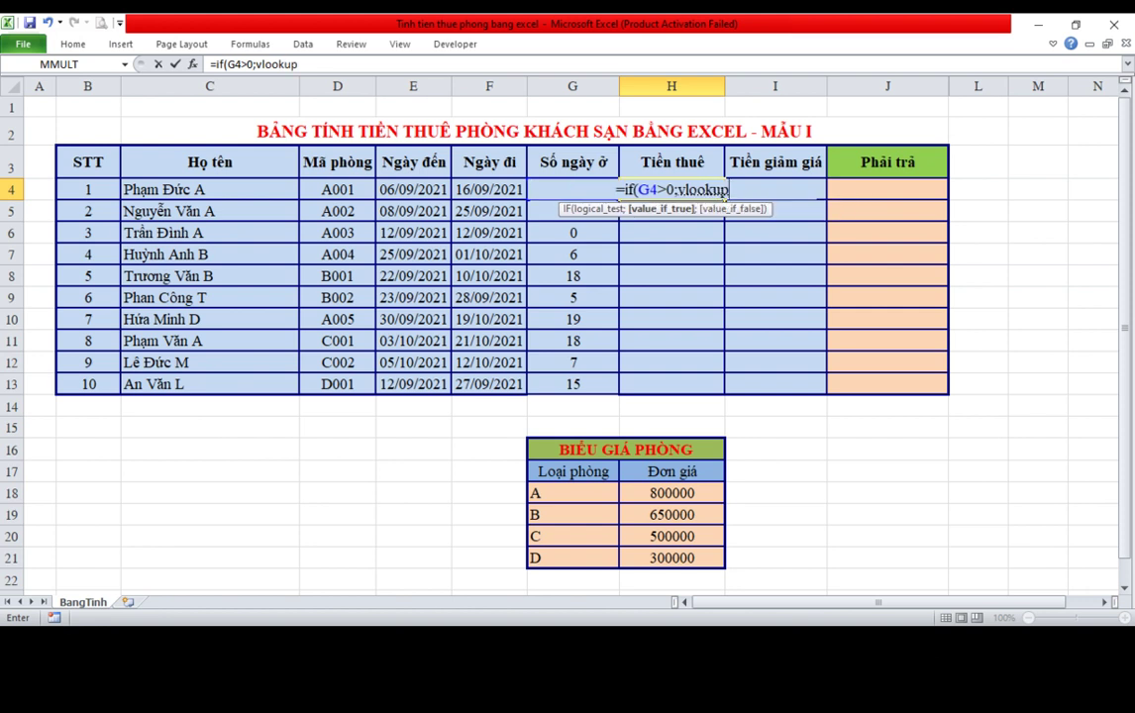
type("(left")
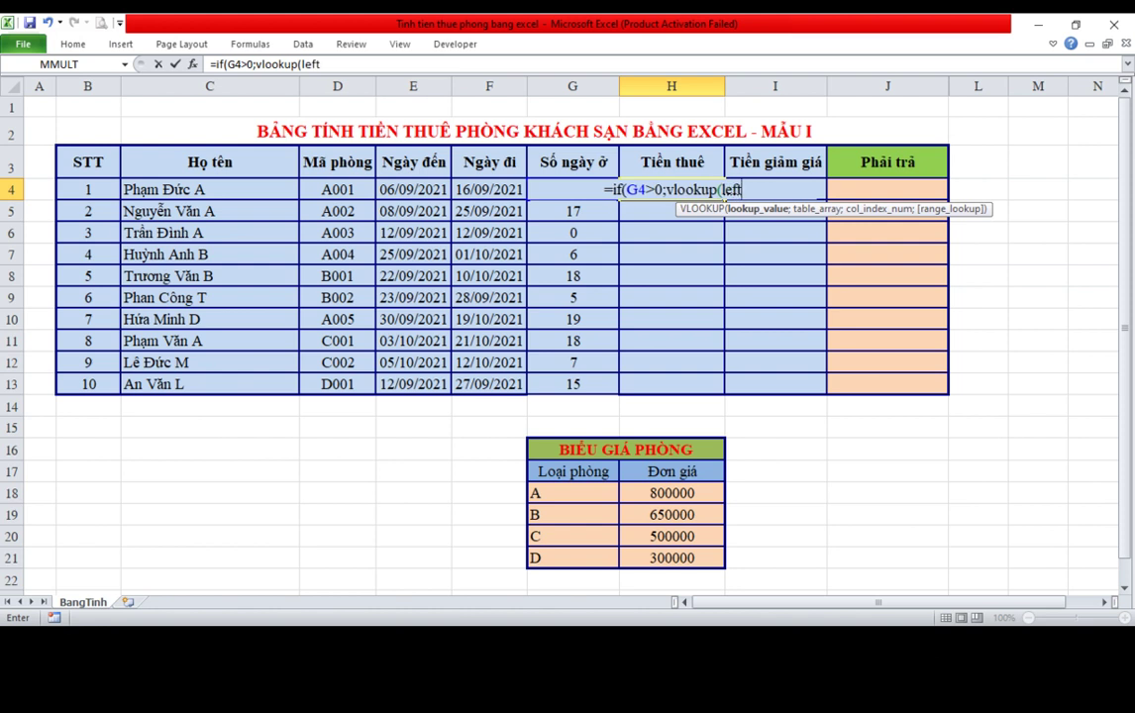
type("(")
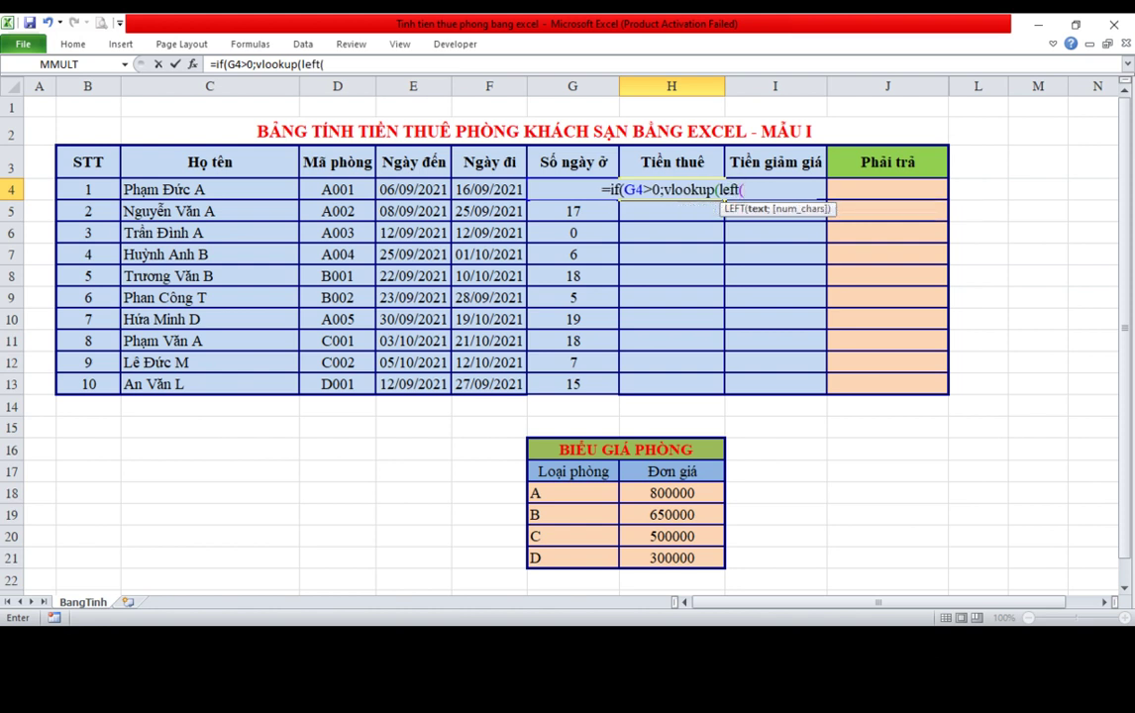
left_click(337, 189)
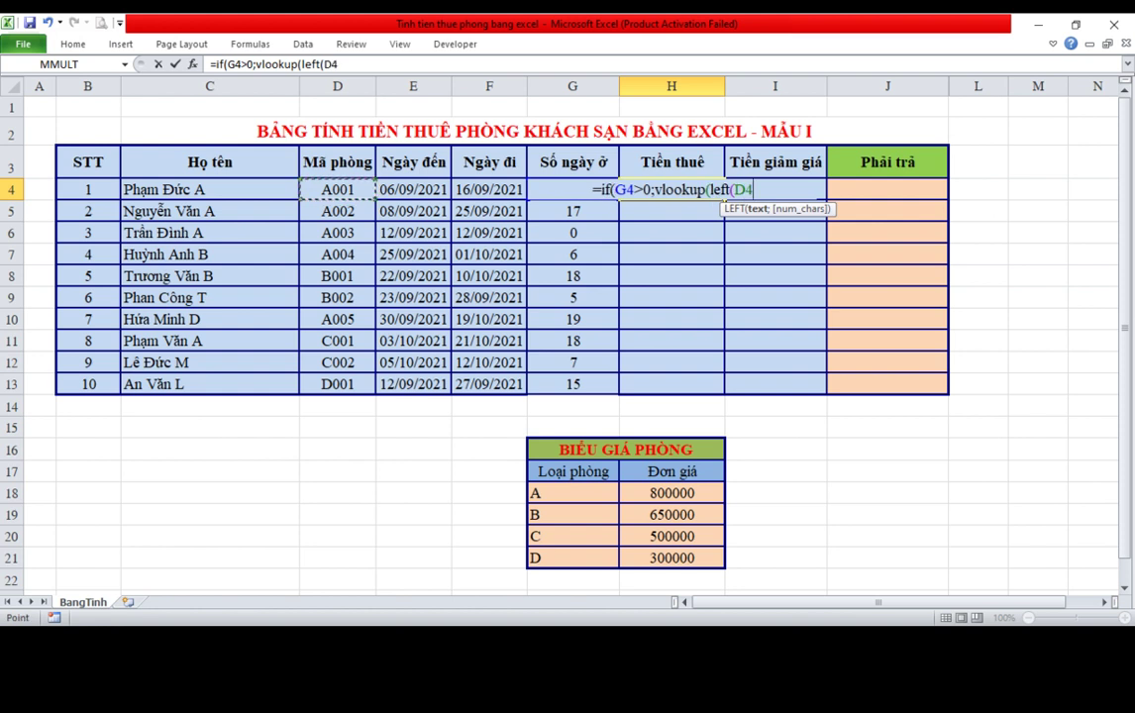
type(";")
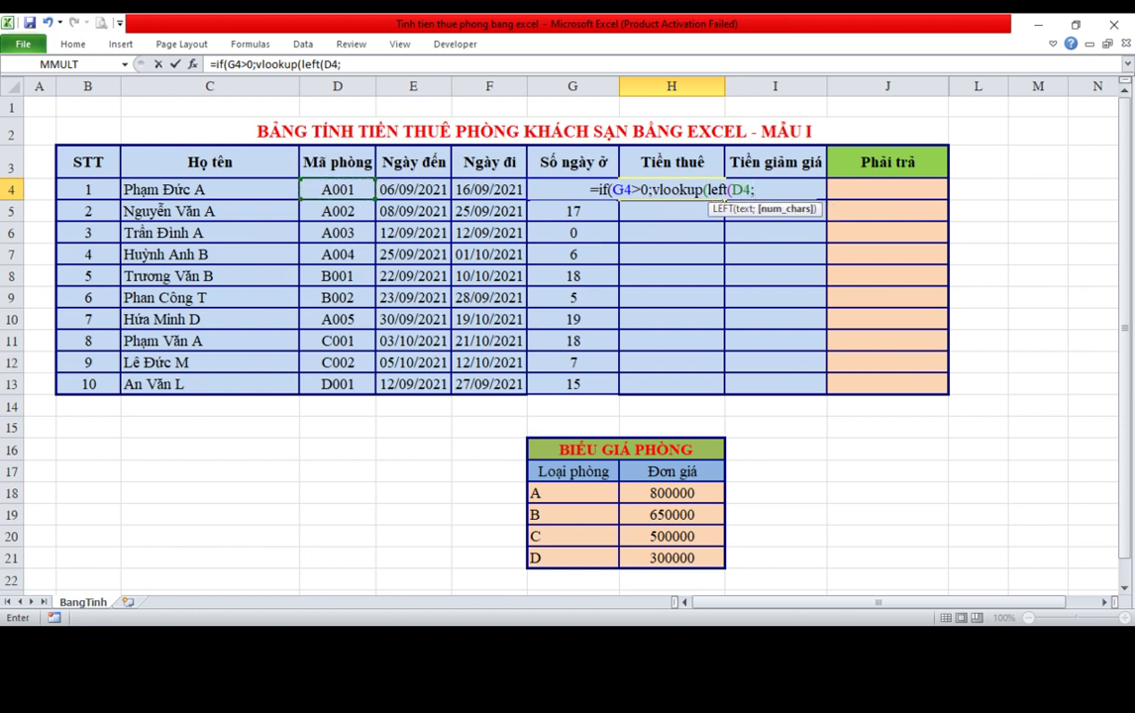
type("1")
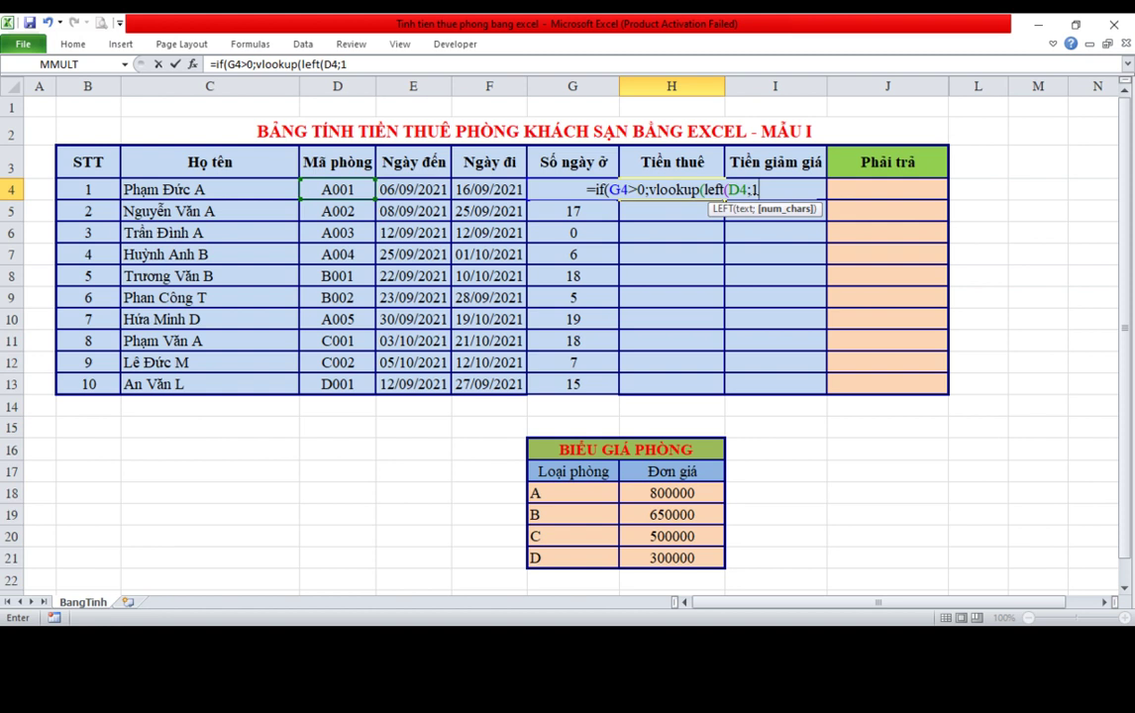
type(")")
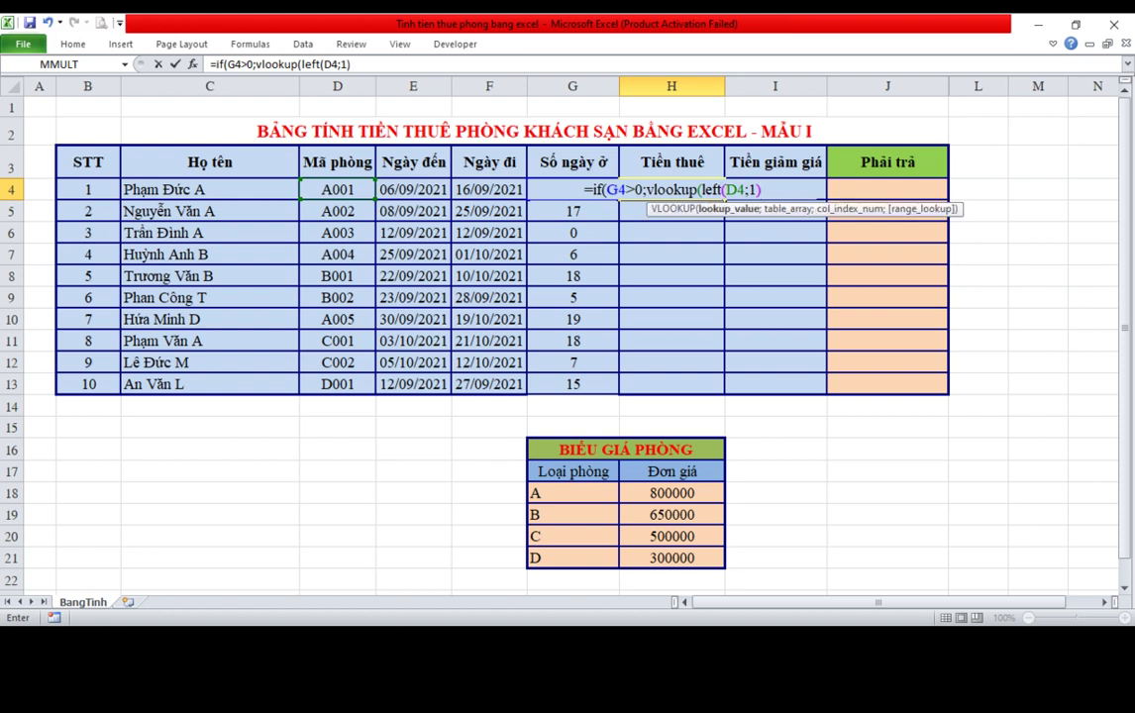
type(";")
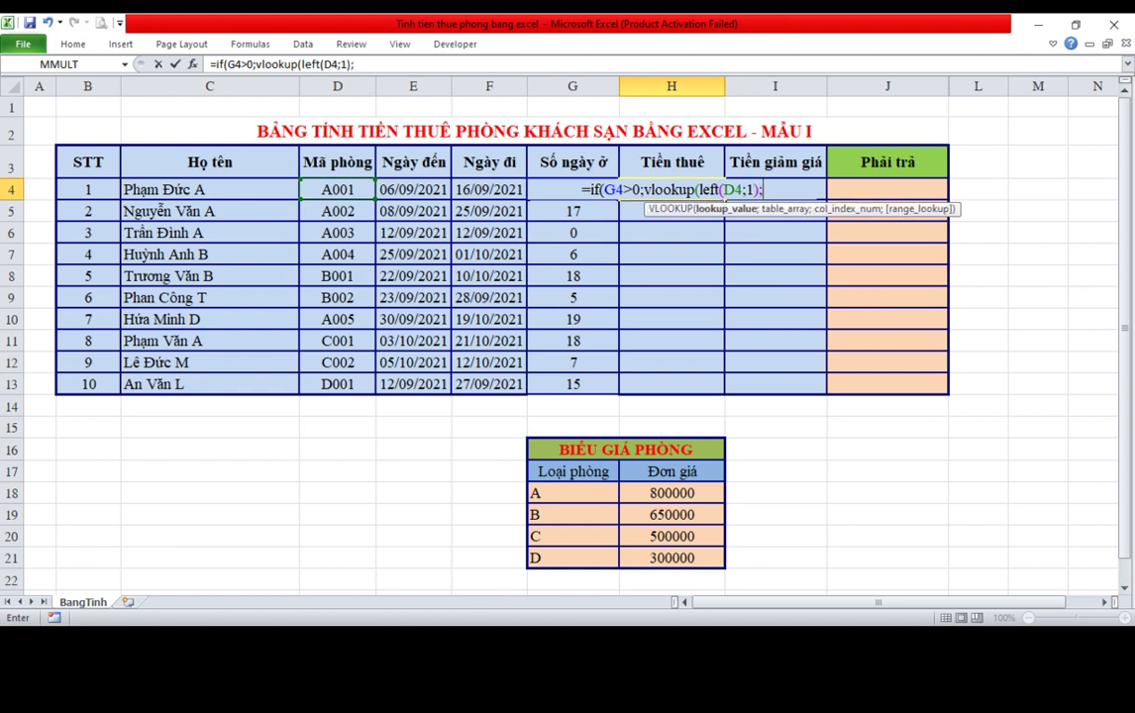
type("giaphon")
type("g")
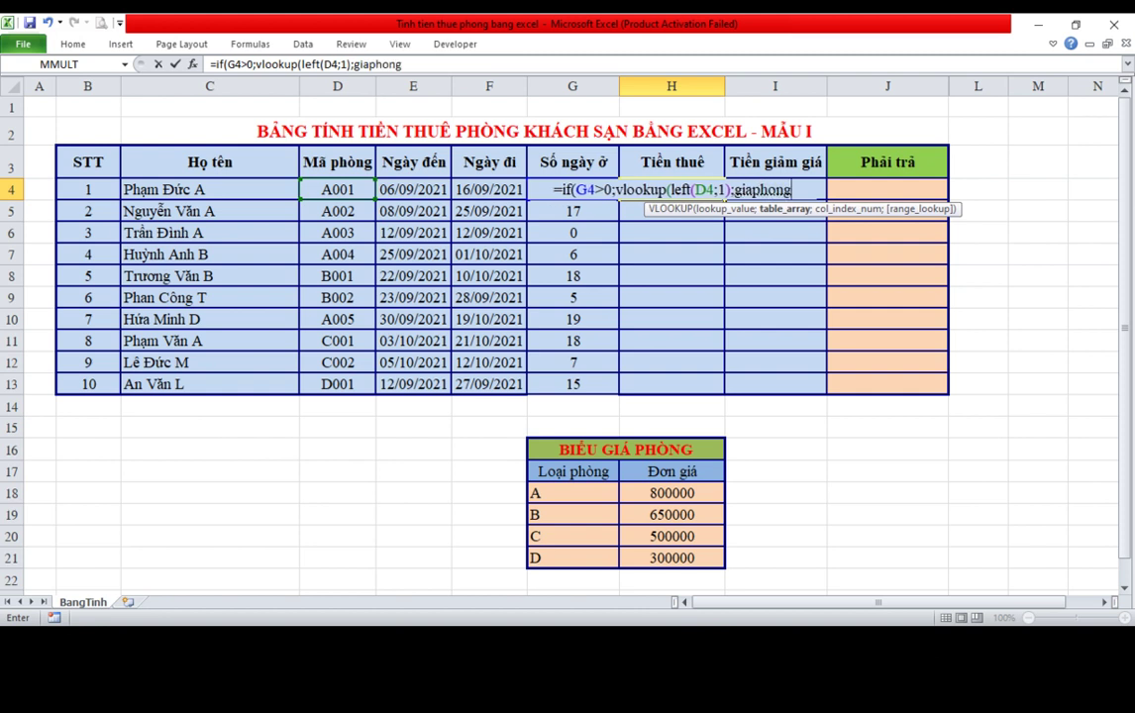
type(";")
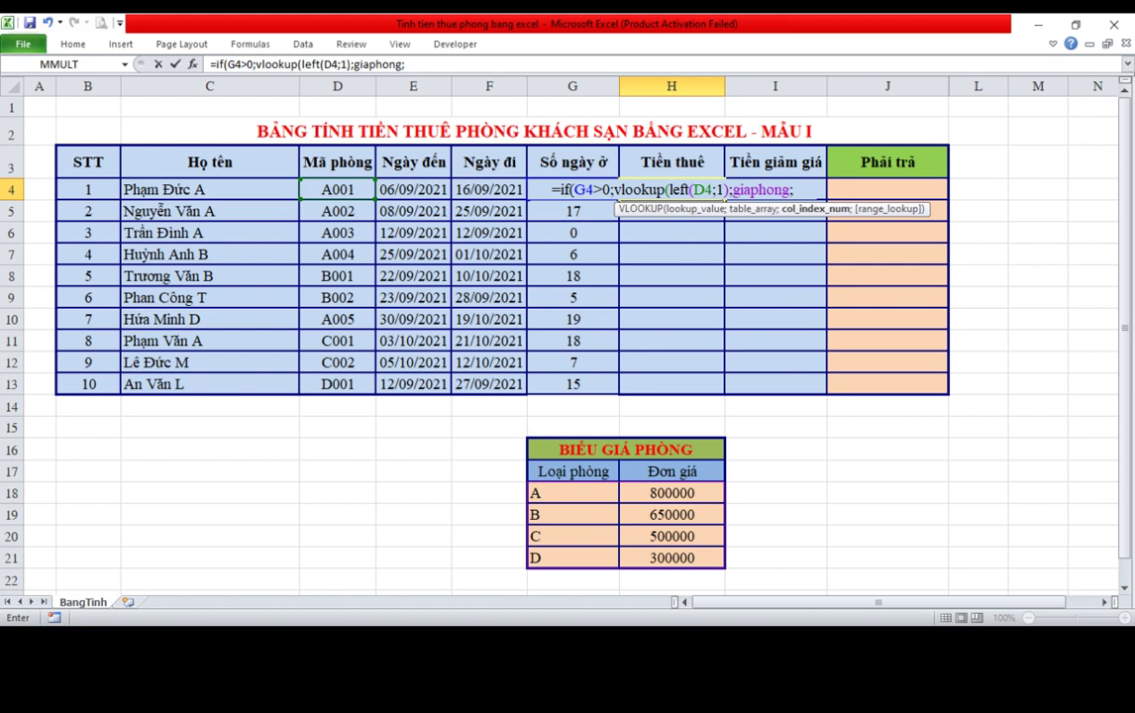
type("2")
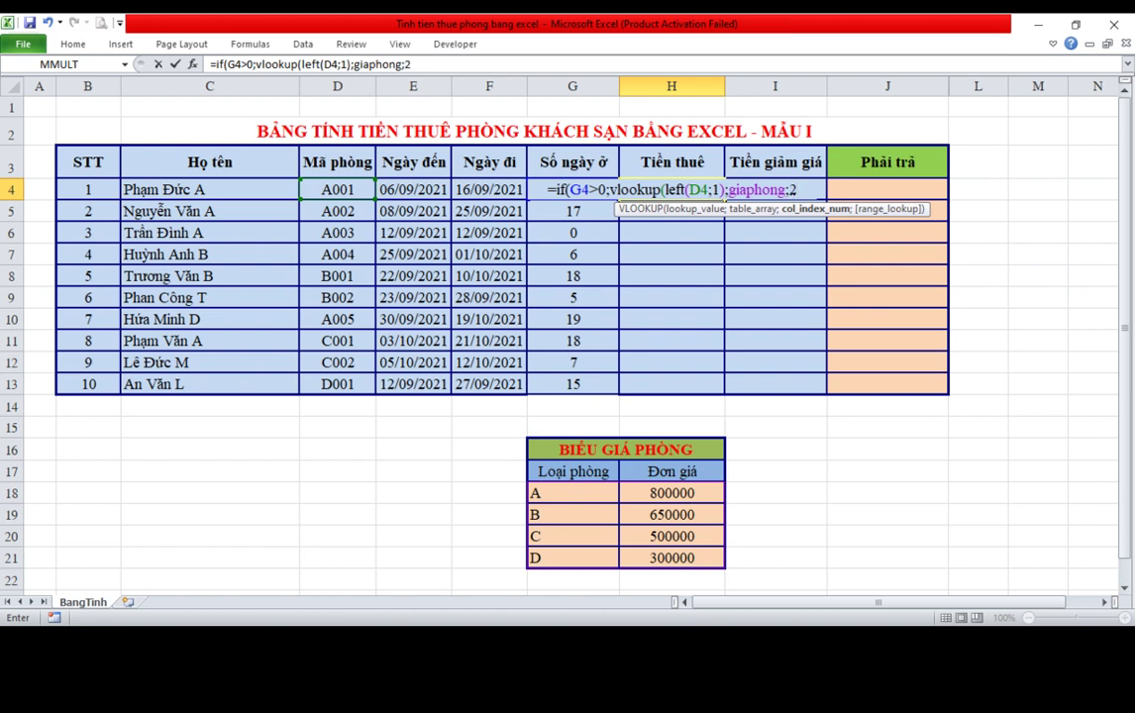
type(";0")
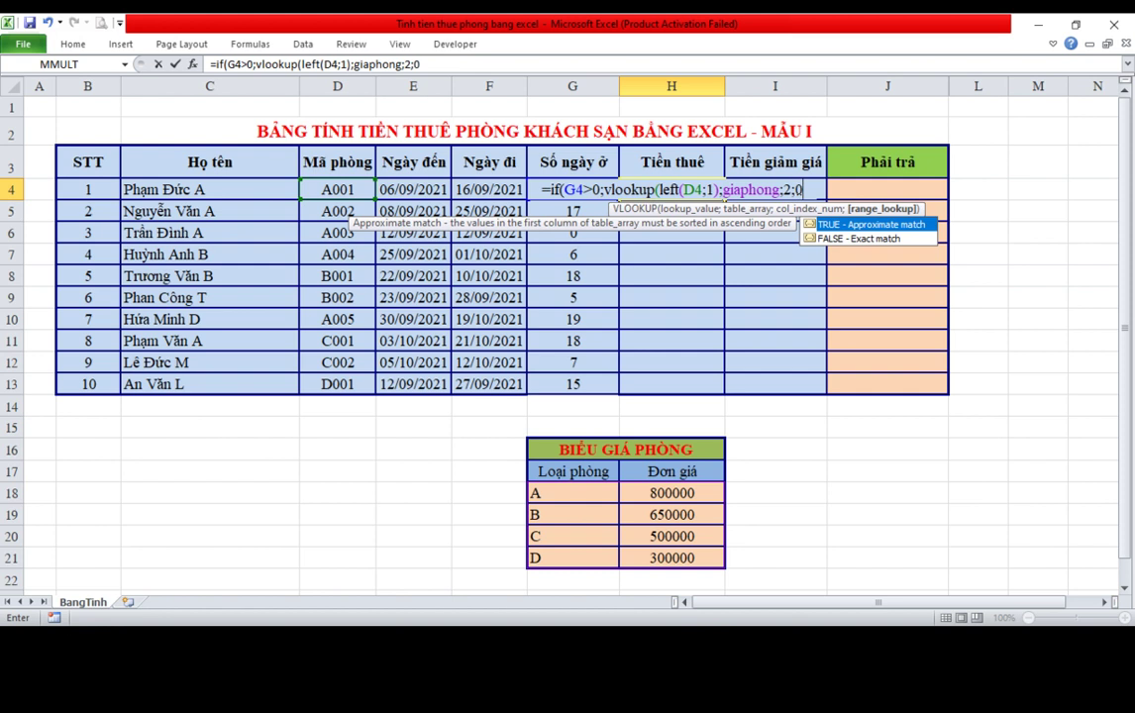
type(")")
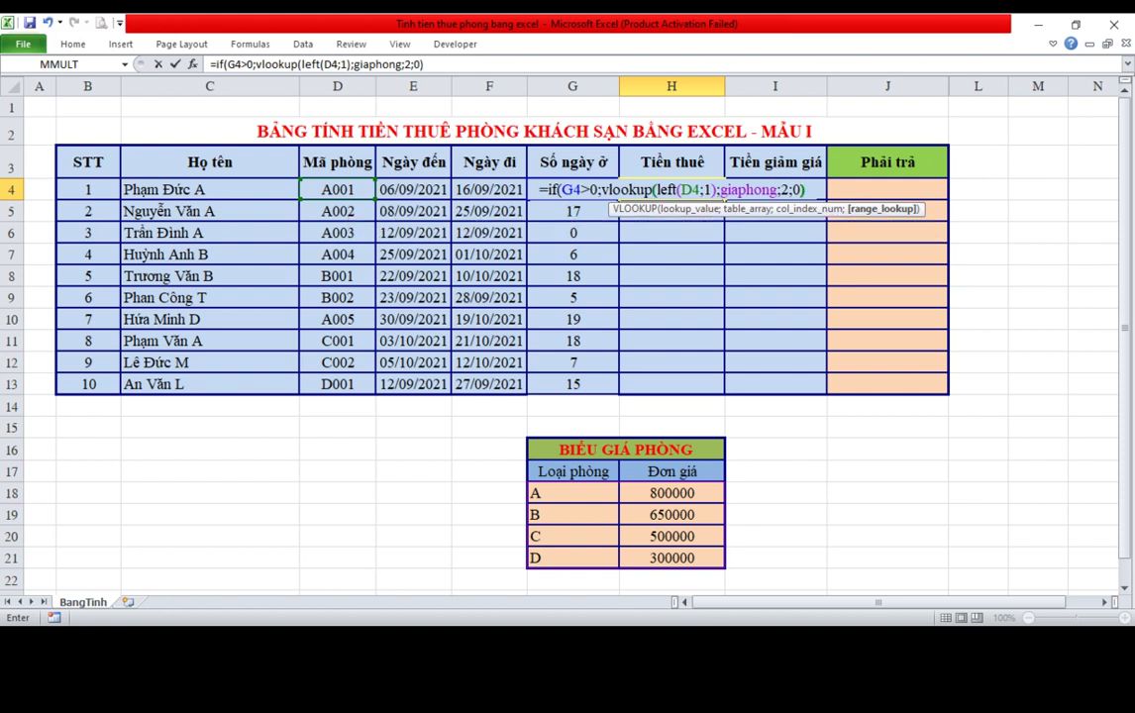
type("*")
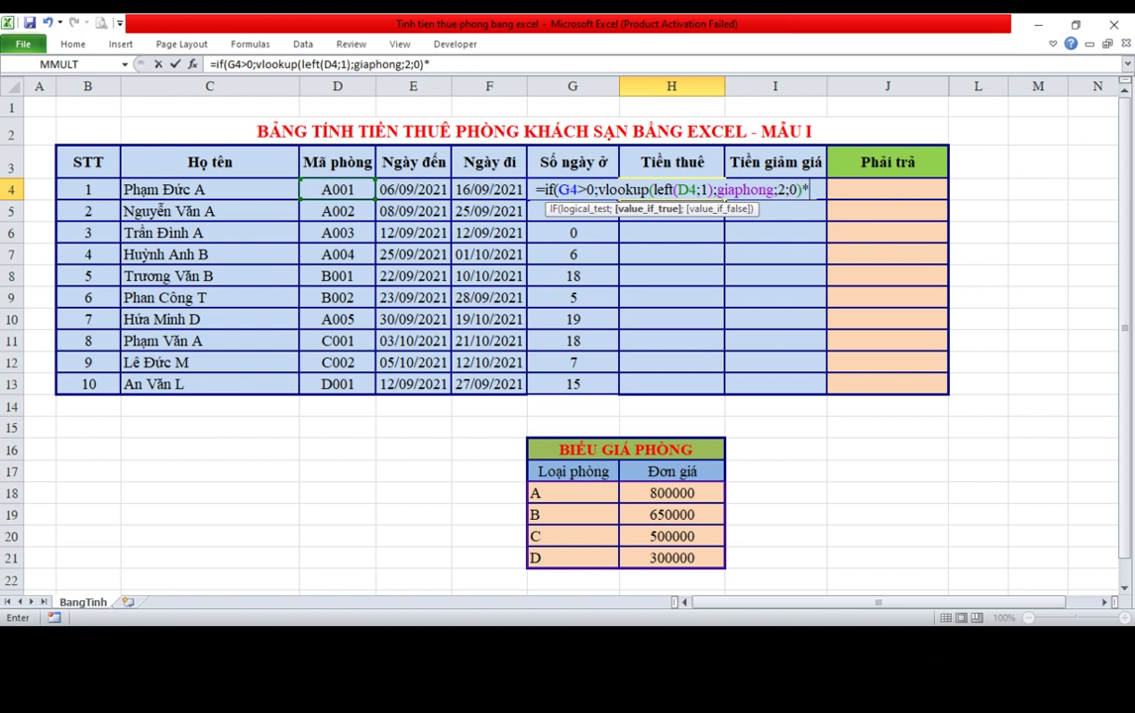
type("g4")
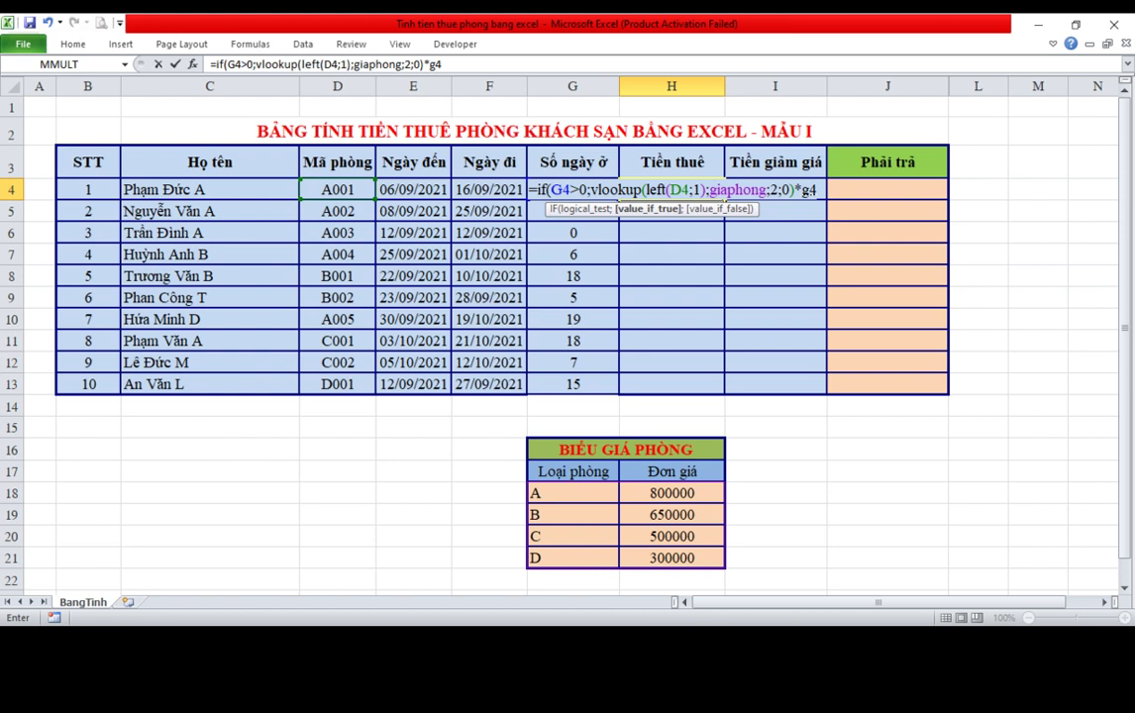
type(";")
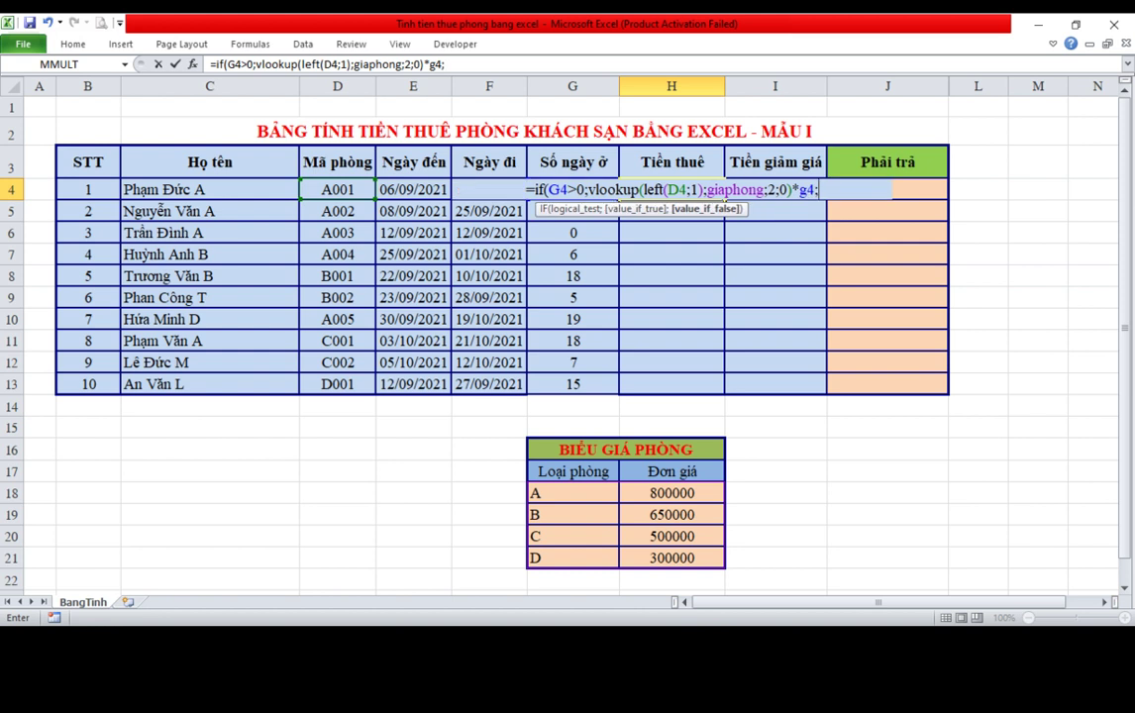
Finish the formula with the same VLOOKUP divided by 2 as the zero-day rent.
left_click_drag(588, 190, 789, 189)
key("ctrl+c")
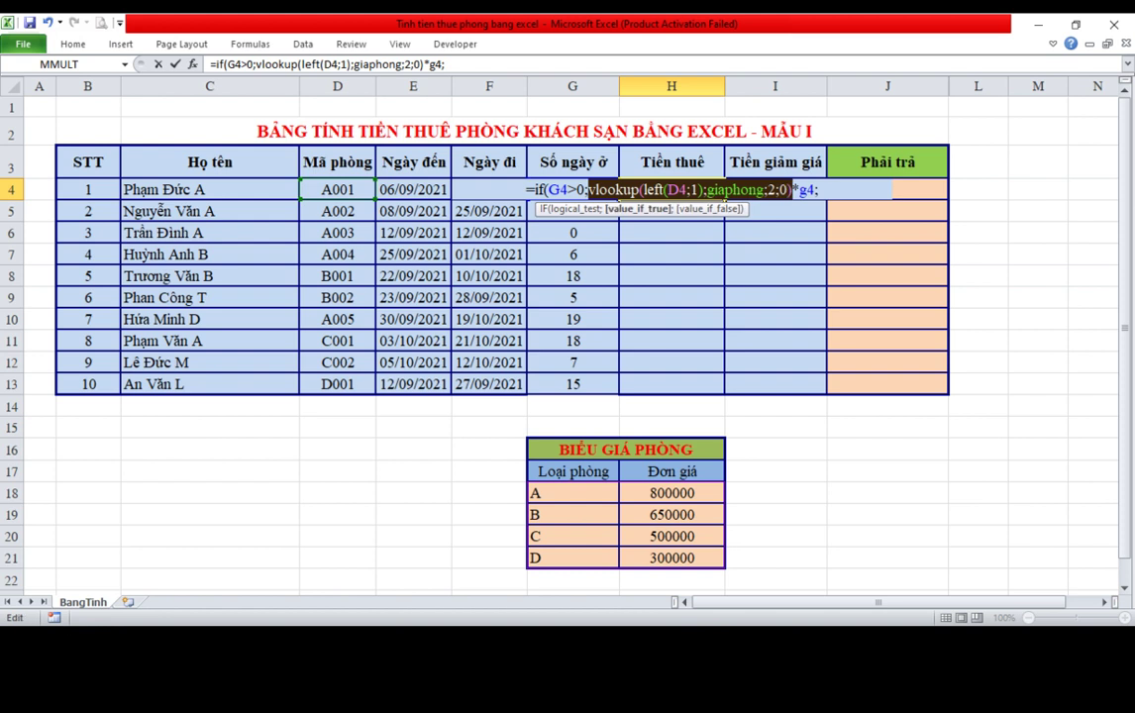
right_click(728, 195)
left_click(763, 222)
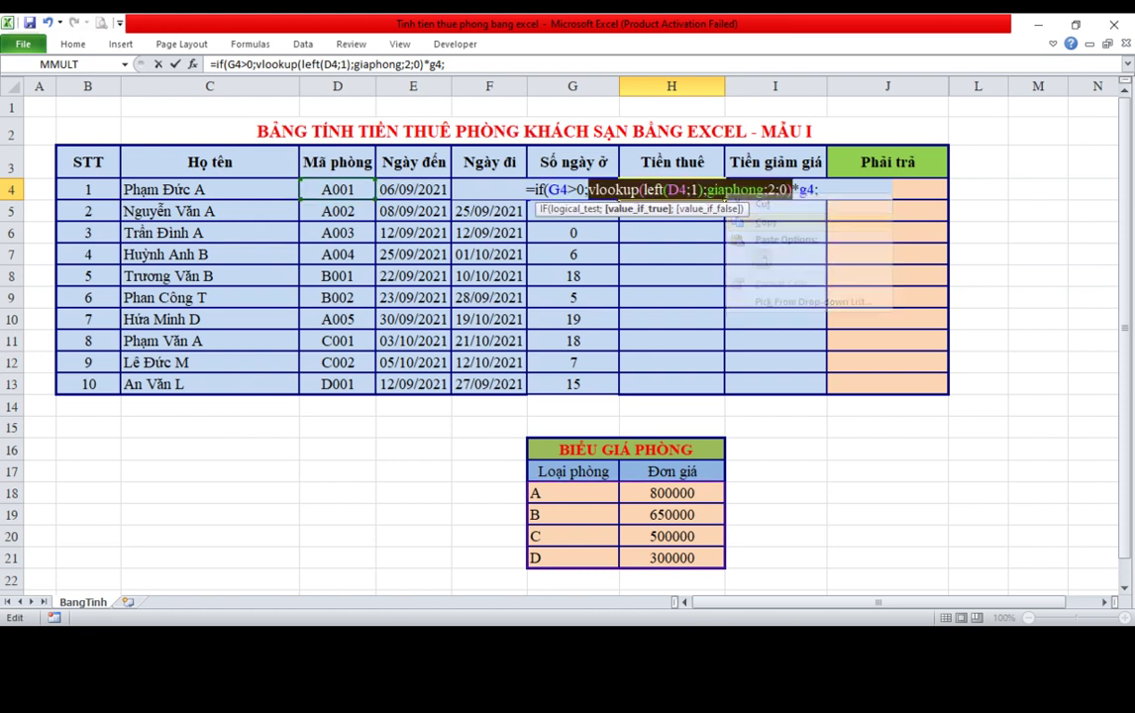
key("End")
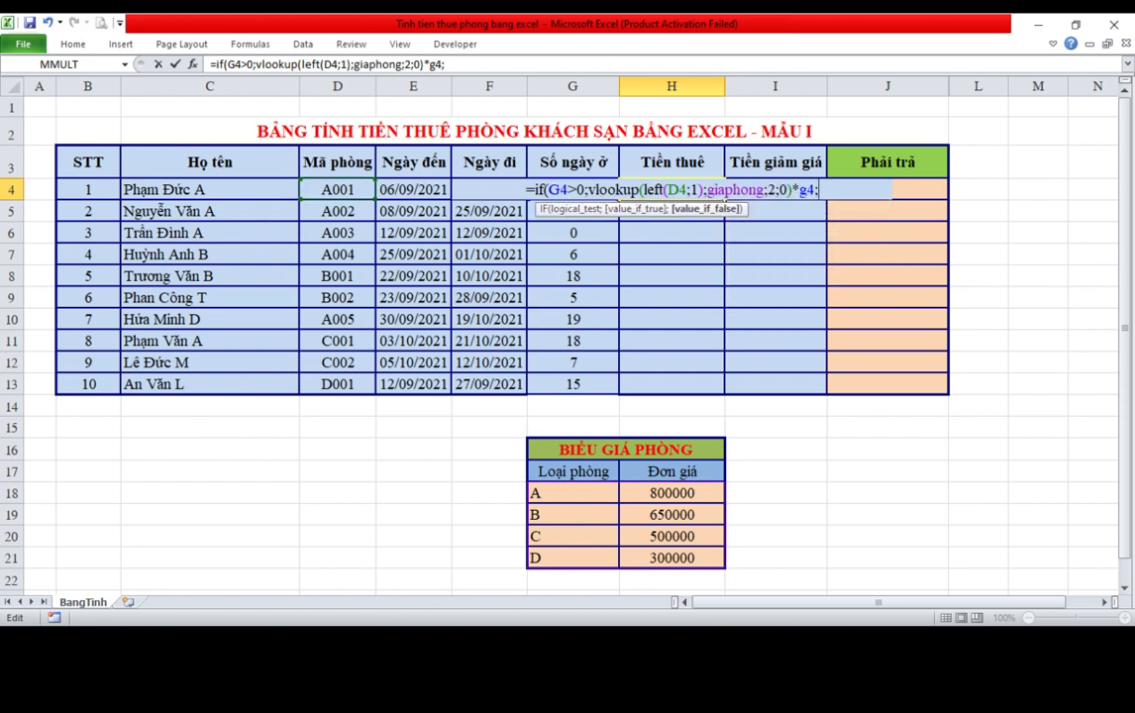
key("ctrl+v")
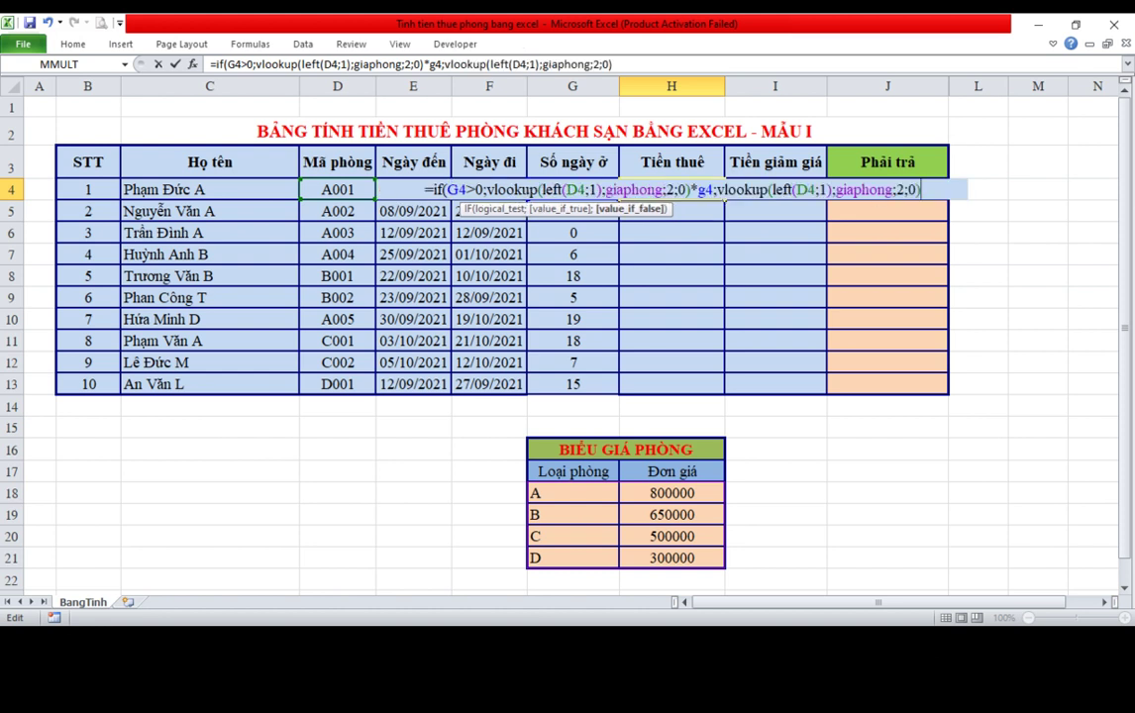
type("/2")
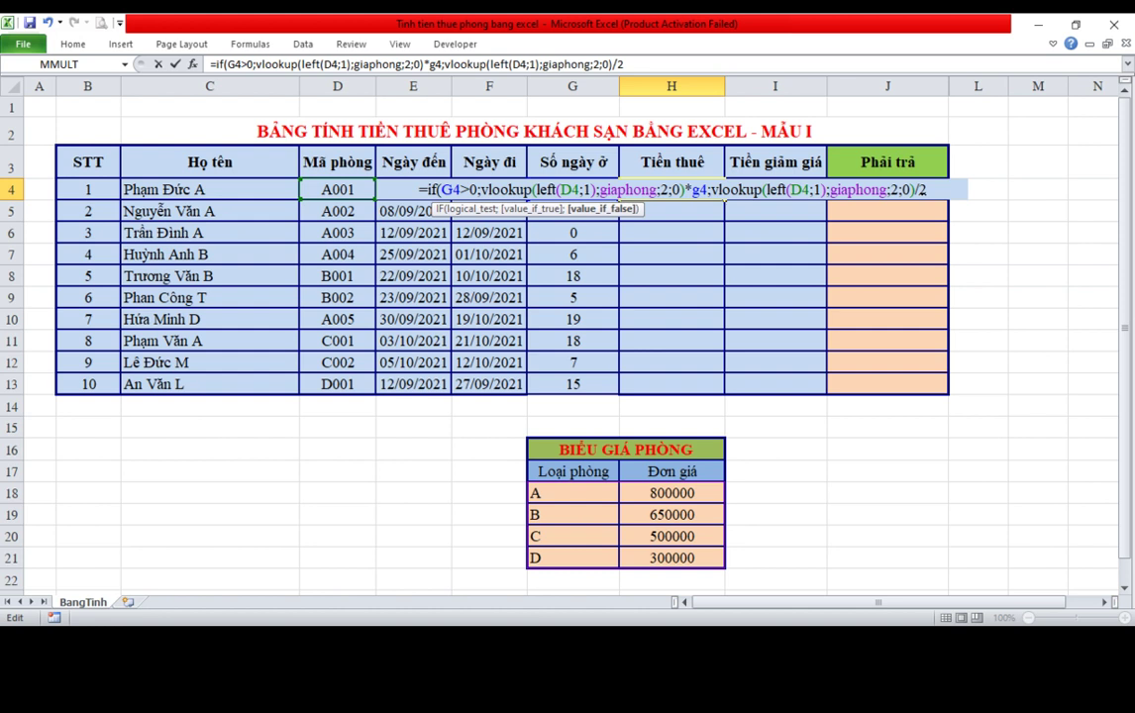
type(")")
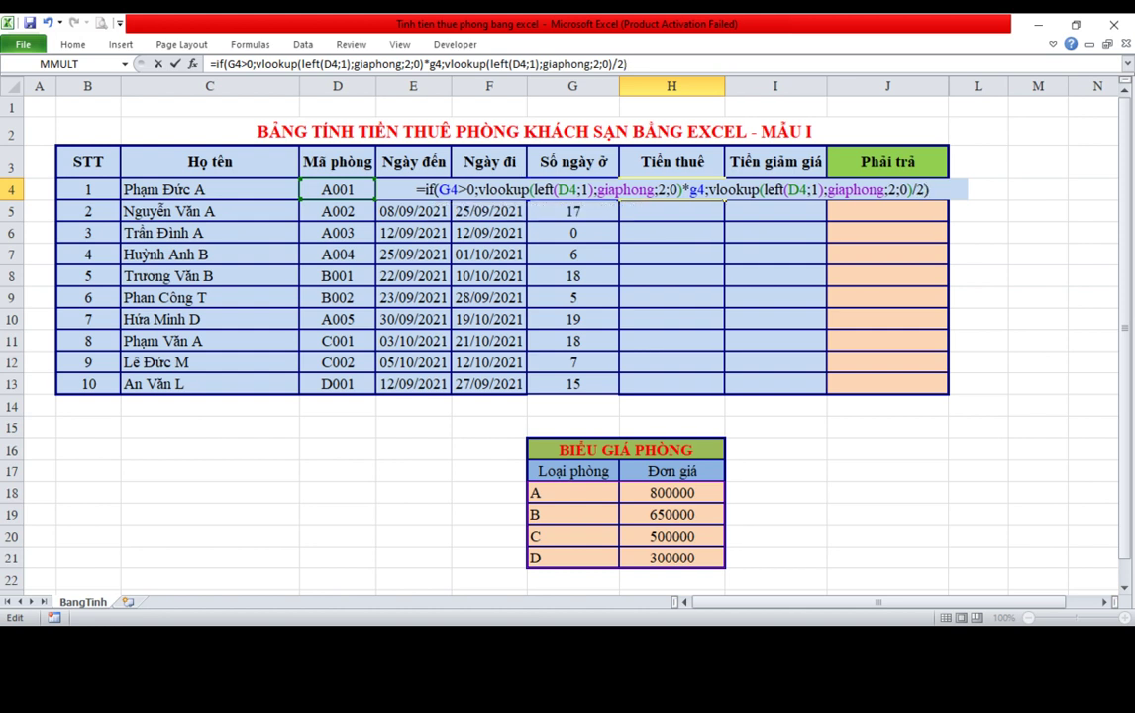
key("Return")
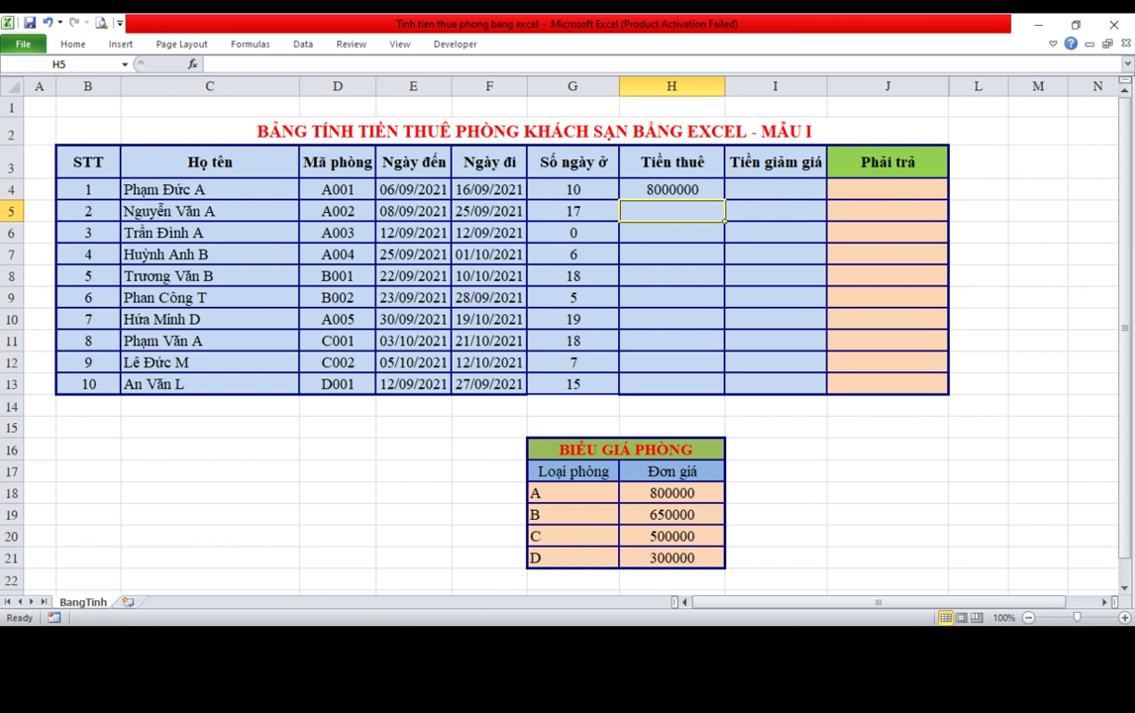
Copy the IF/VLOOKUP rent formula from H4 down through H13.
left_click(672, 190)
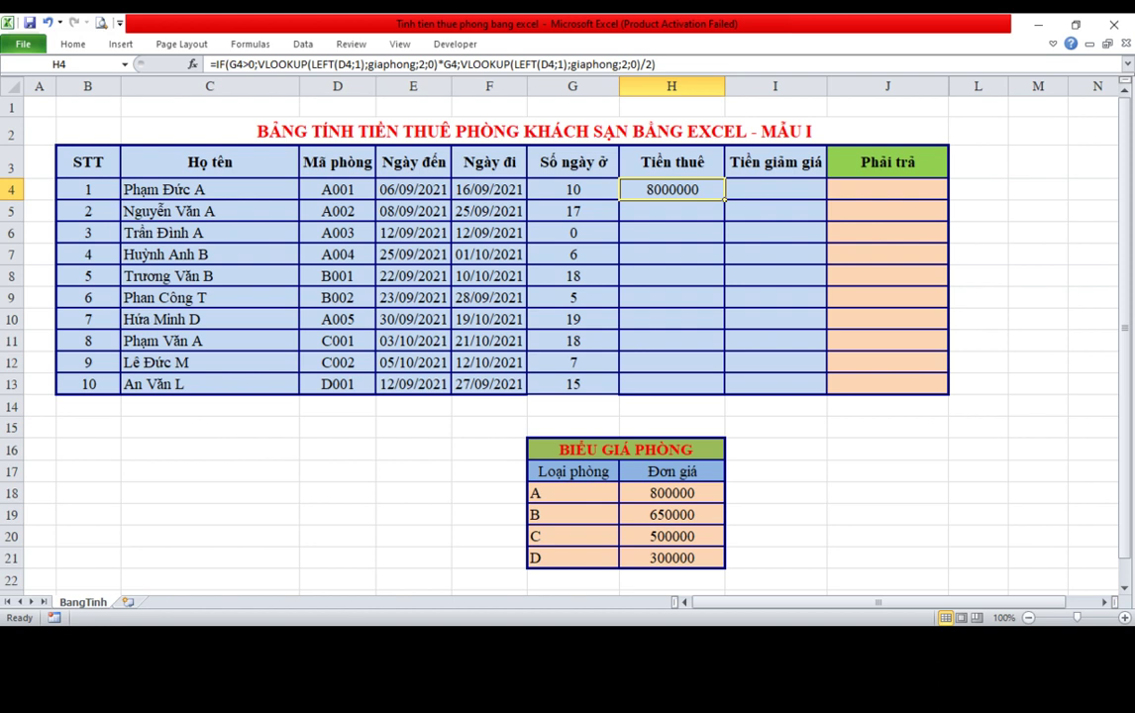
left_click_drag(725, 199, 724, 350)
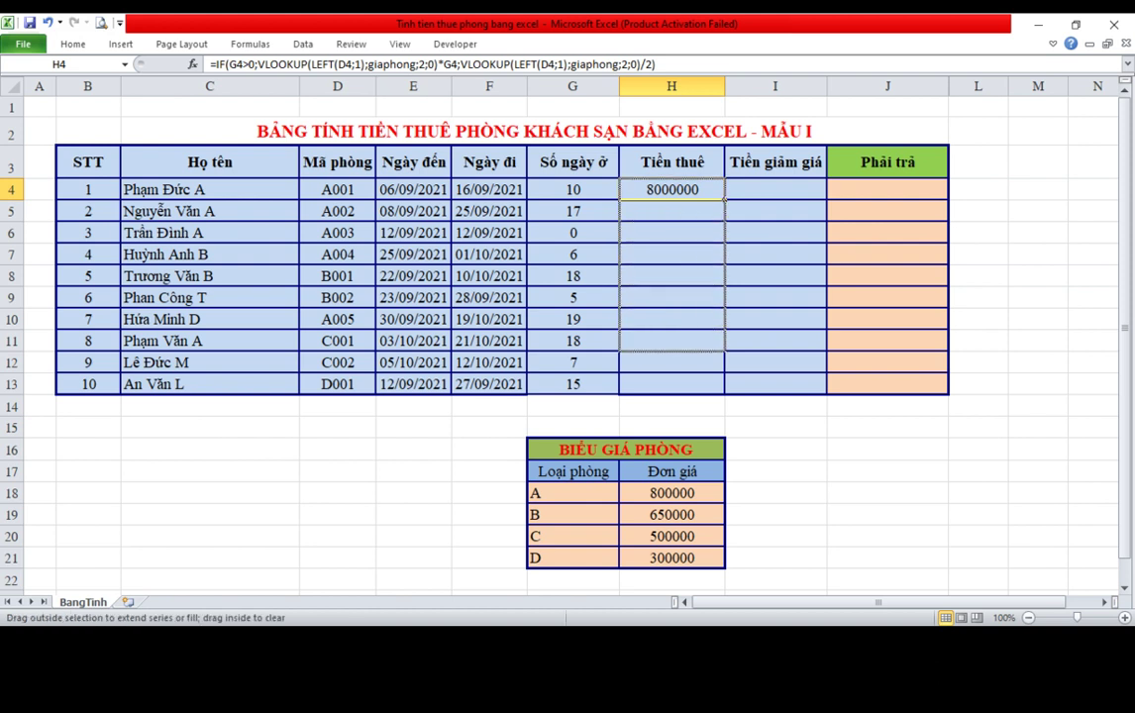
left_click_drag(724, 350, 724, 393)
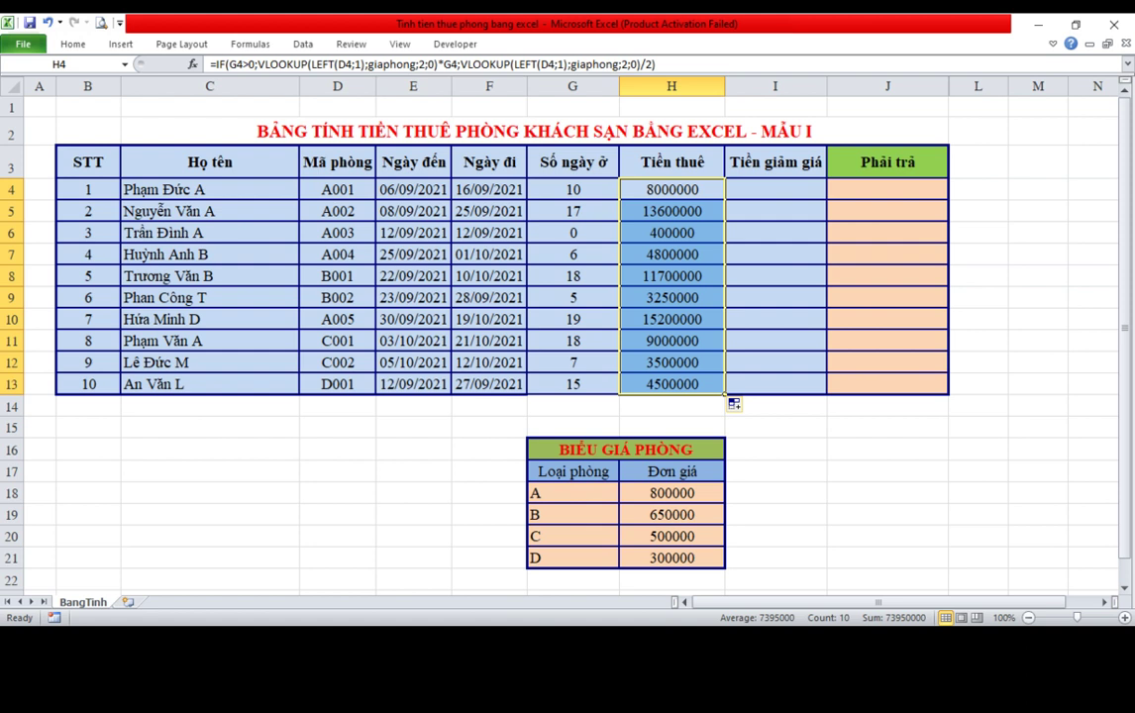
left_click(776, 189)
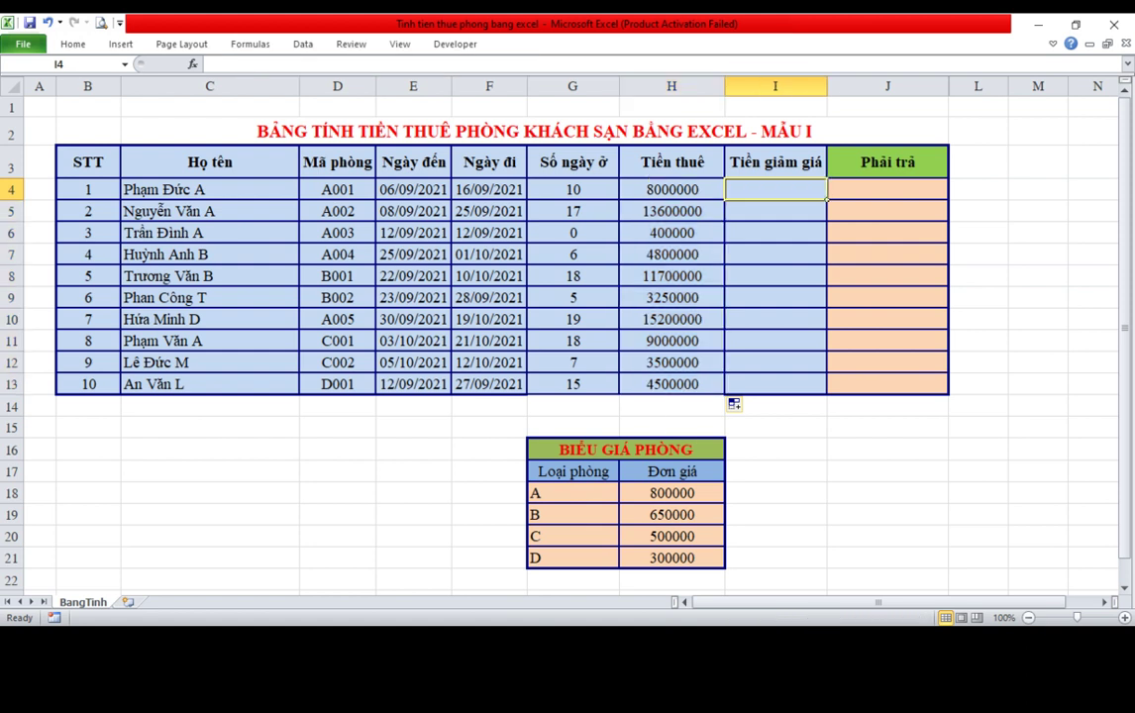
Enter =IF(G4>=15;10/100;0)*H4 in I4 for the first guest's discount.
type("=if(")
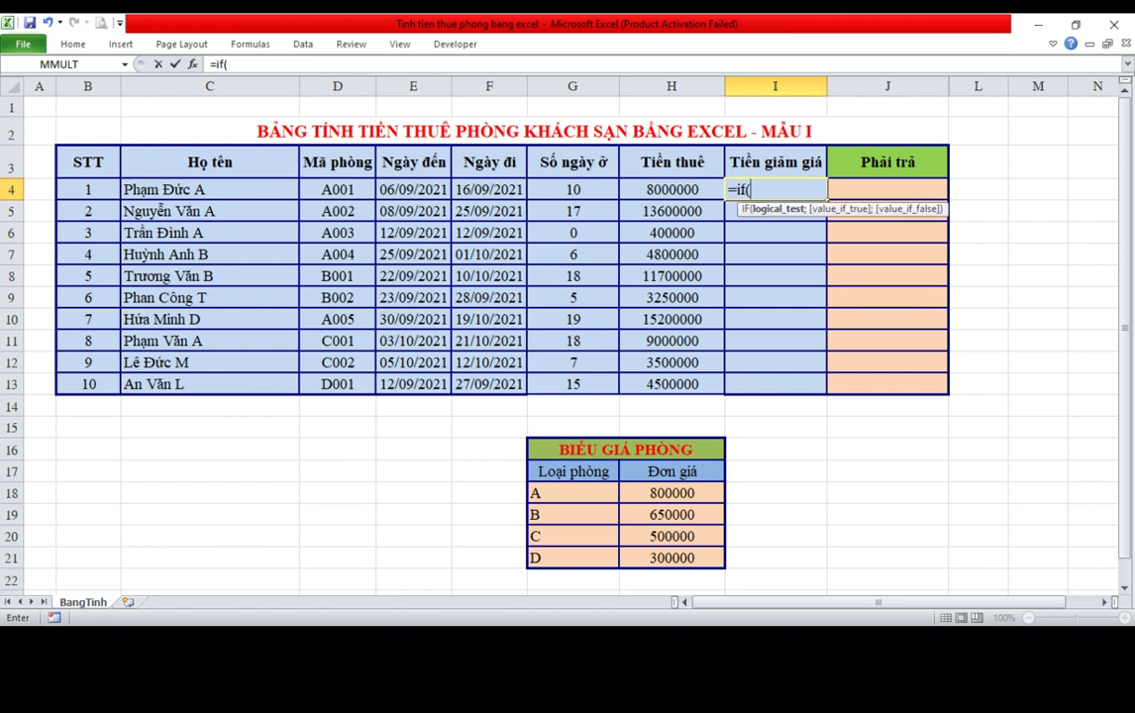
left_click(573, 189)
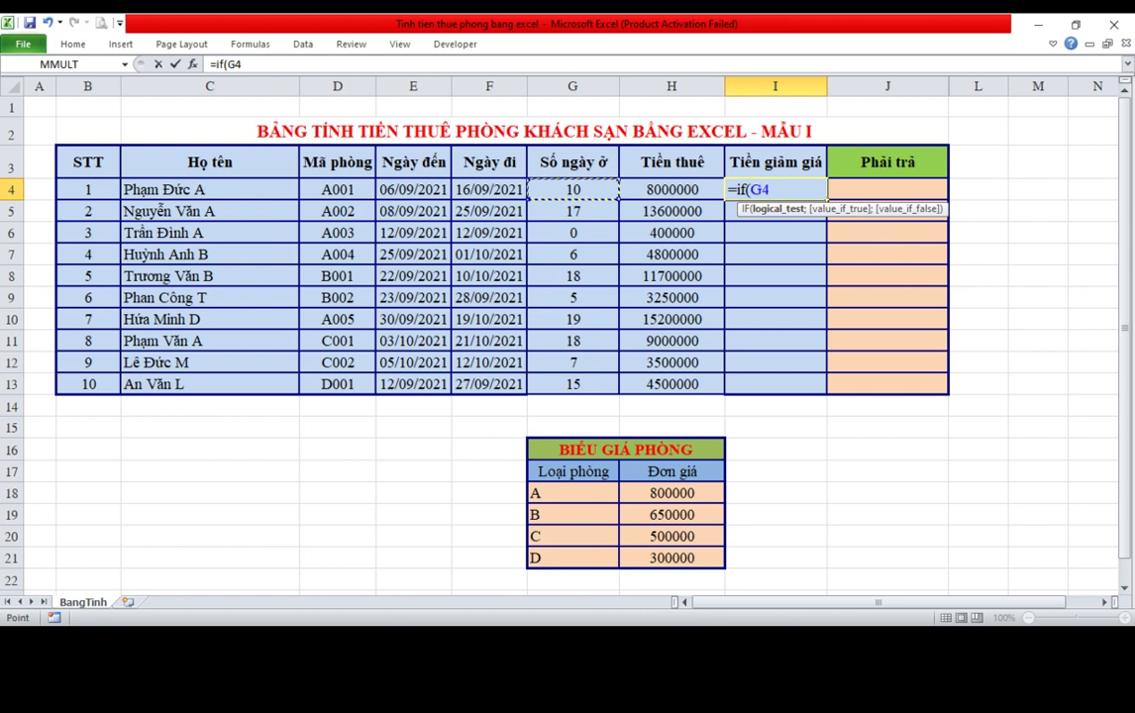
type(">")
type("=15;10/100")
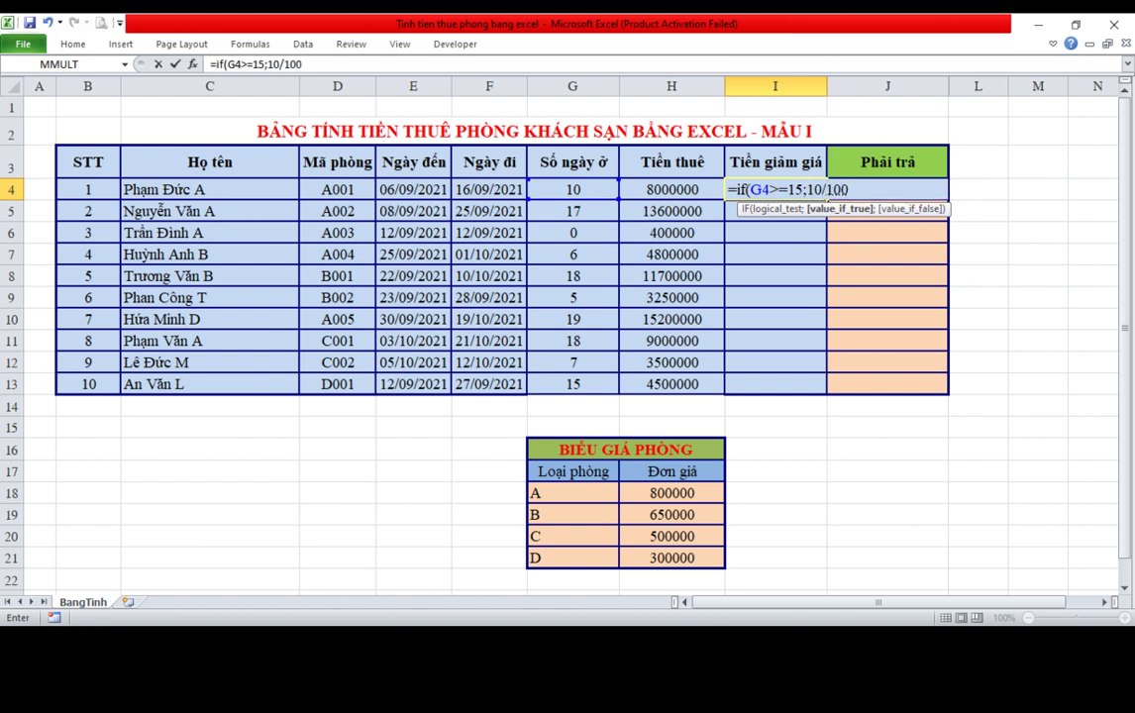
type(";")
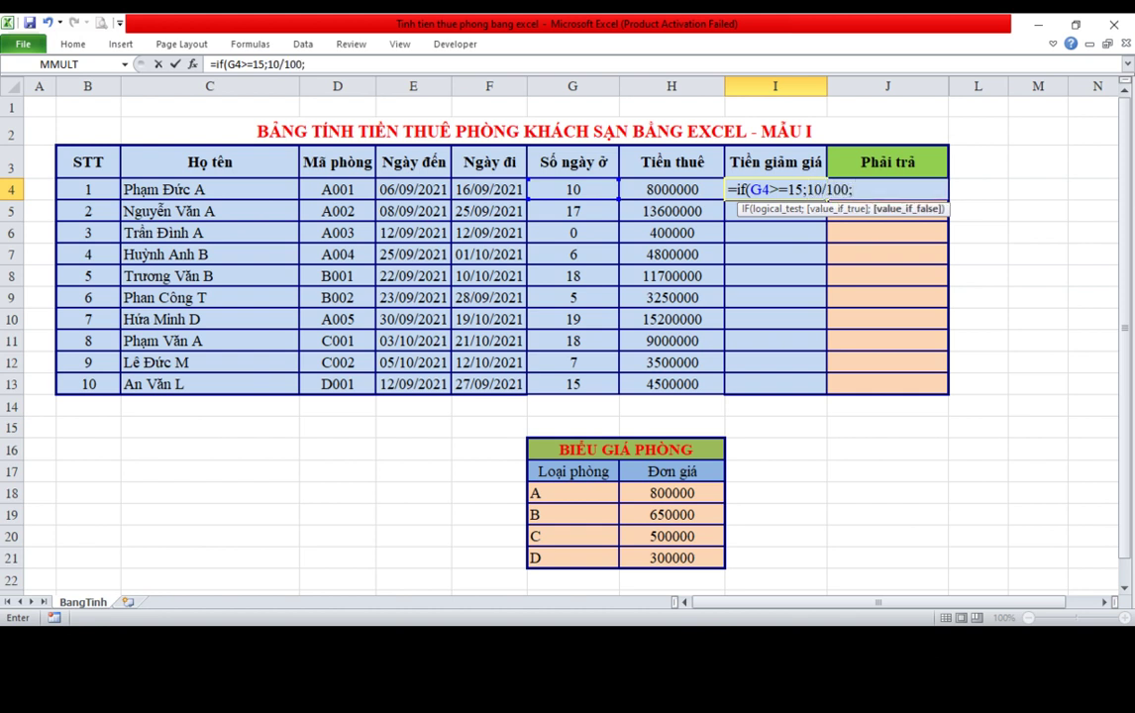
type("0)*")
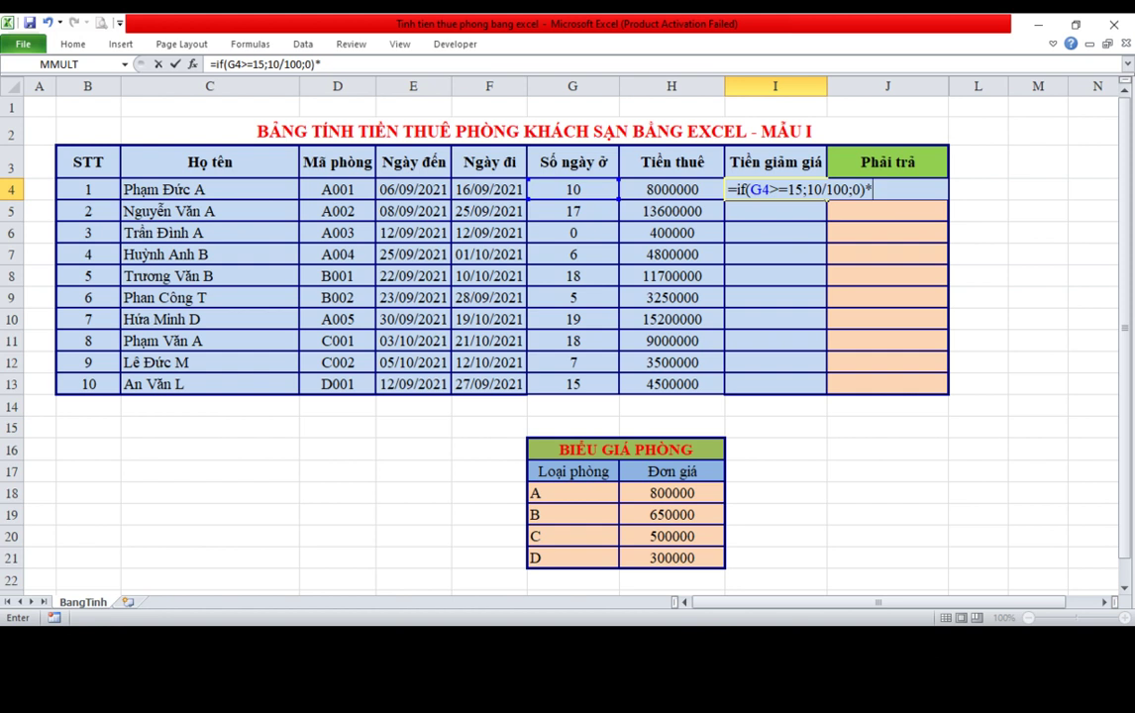
left_click(672, 189)
key("Return")
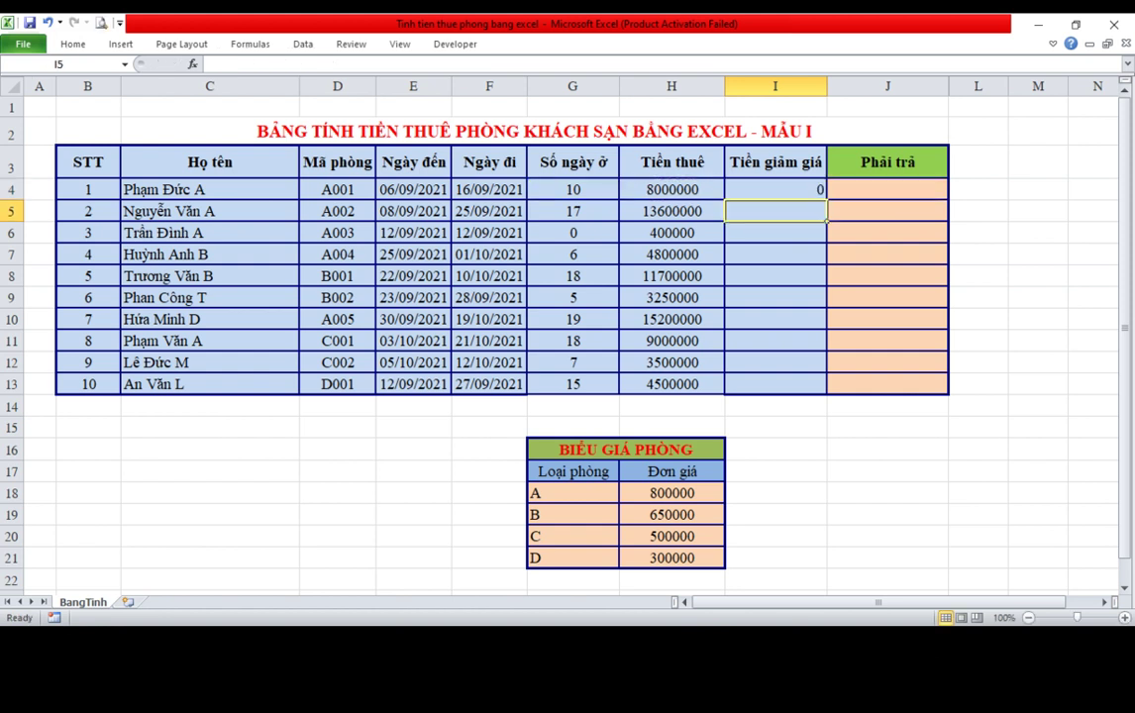
Fill the discount formula from I4 down through I13.
left_click(775, 189)
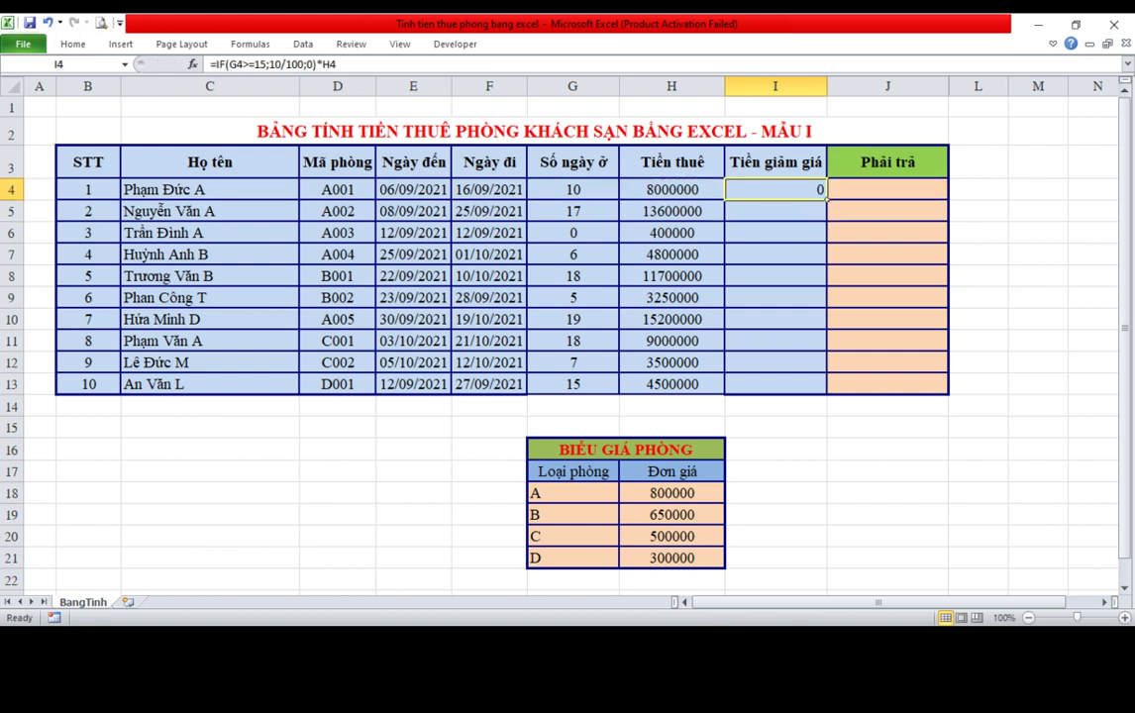
left_click_drag(826, 197, 827, 393)
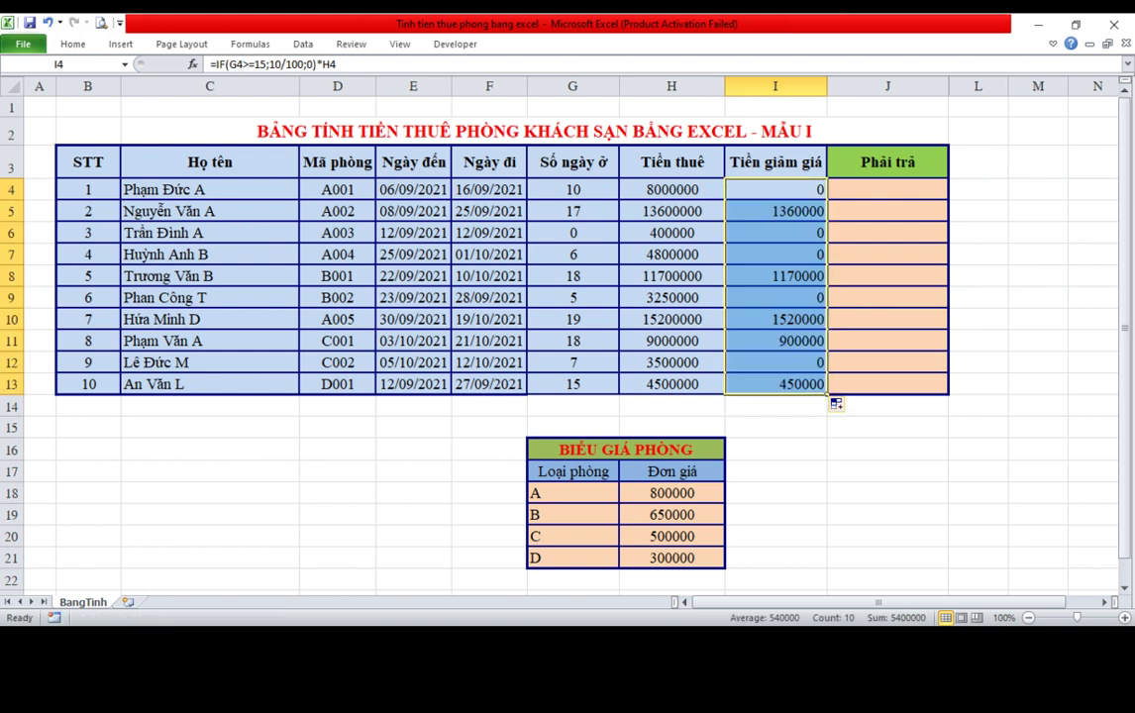
left_click(888, 189)
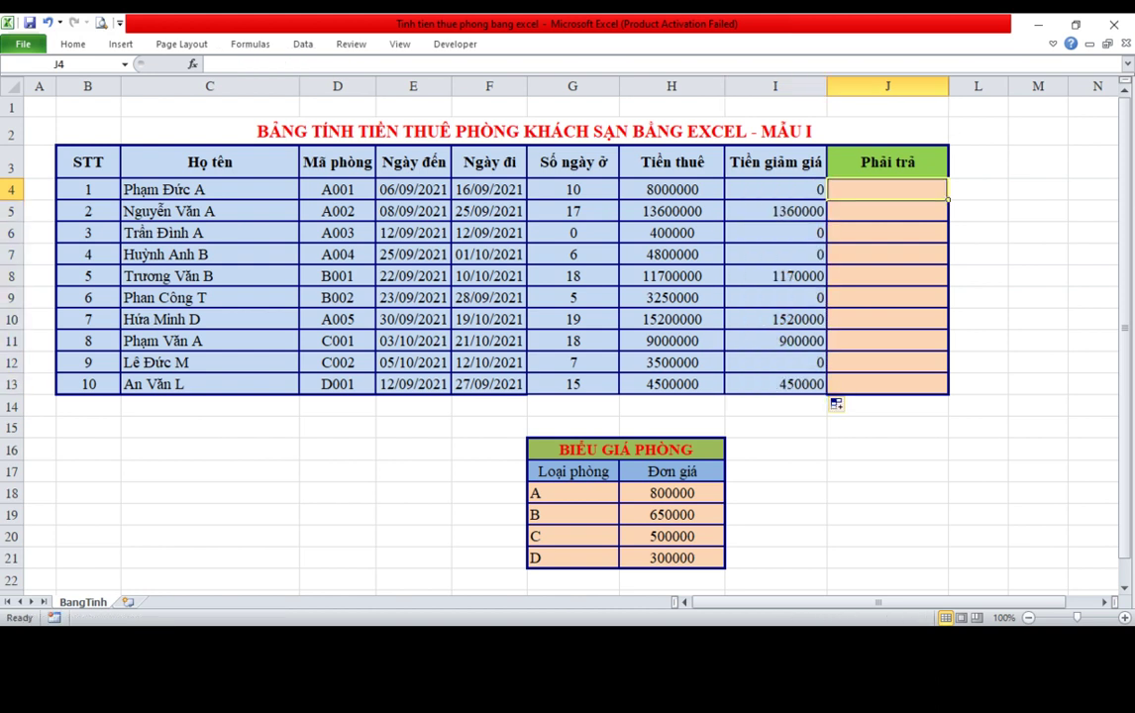
Enter =H4-I4 in J4 for the first guest's amount due.
type("=")
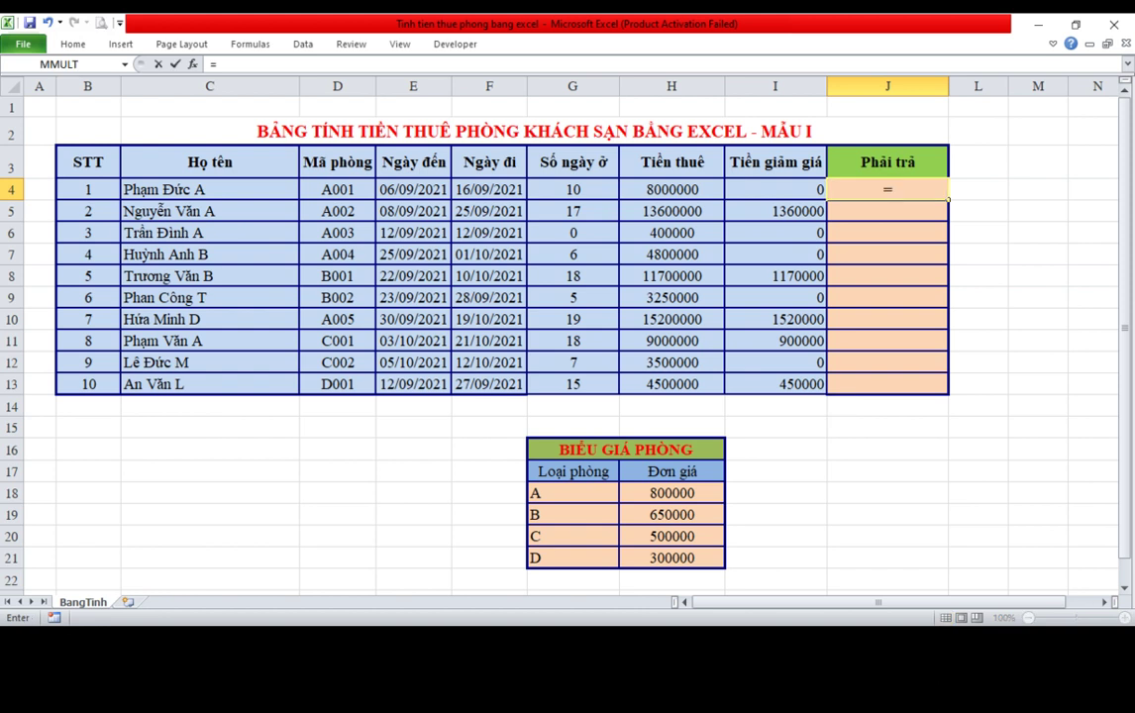
left_click(672, 190)
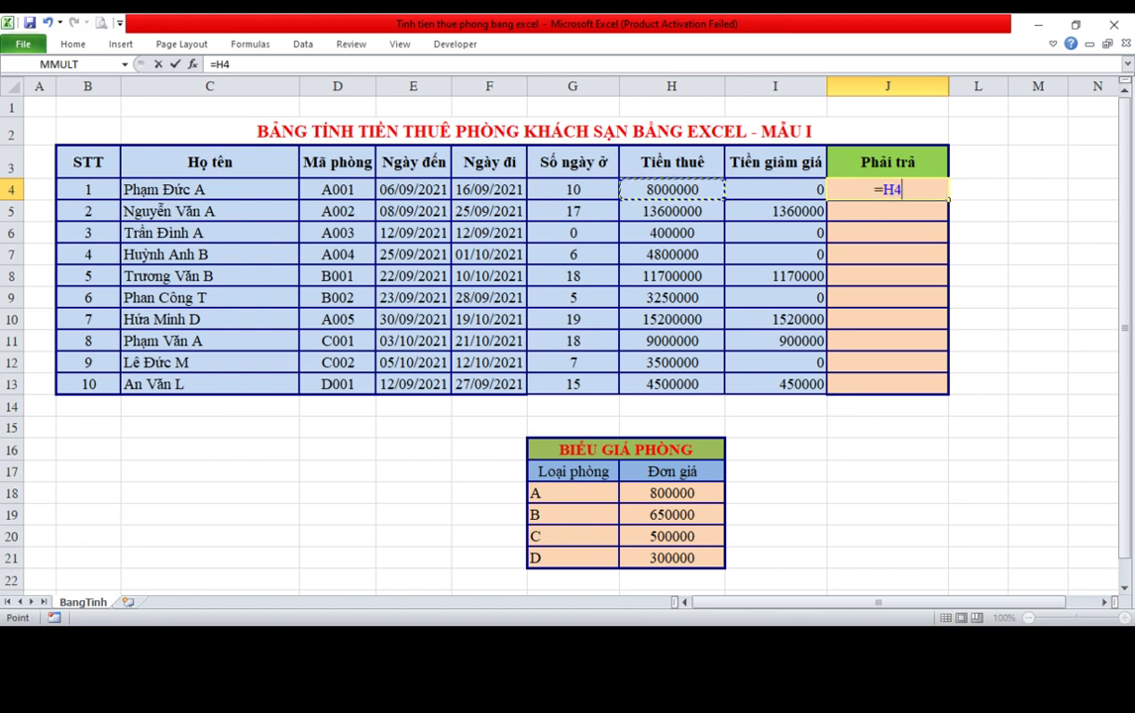
type("-")
left_click(775, 189)
key("Return")
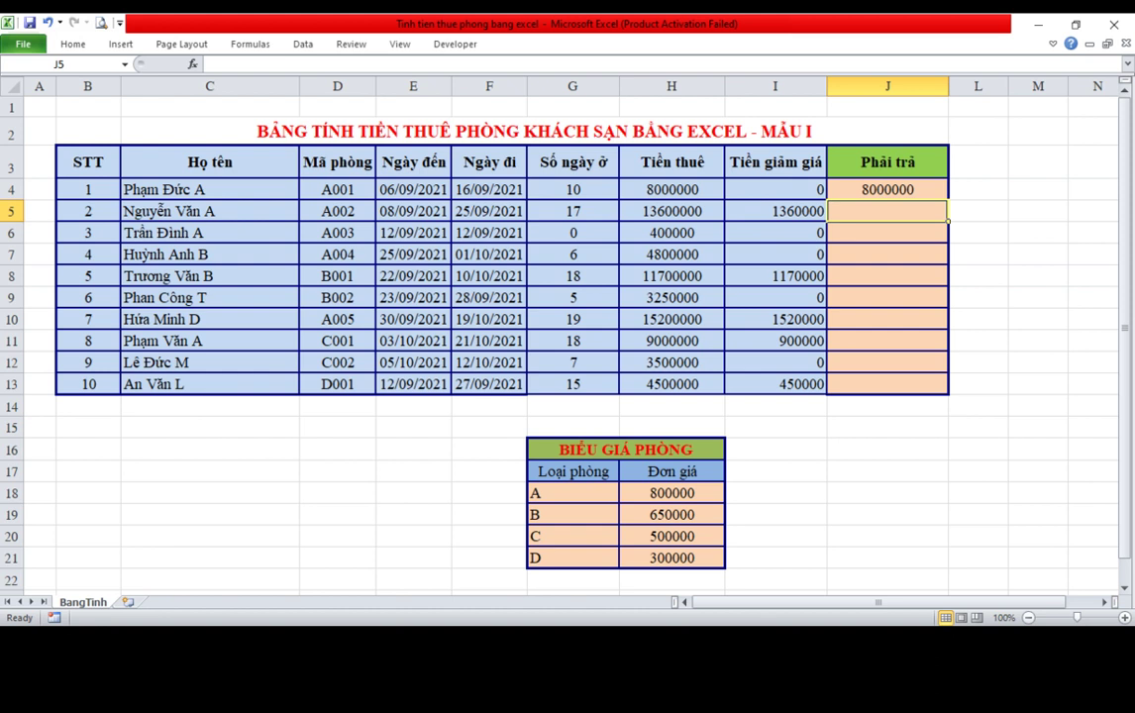
Fill the amount-due formula from J4 down through J13.
left_click(888, 190)
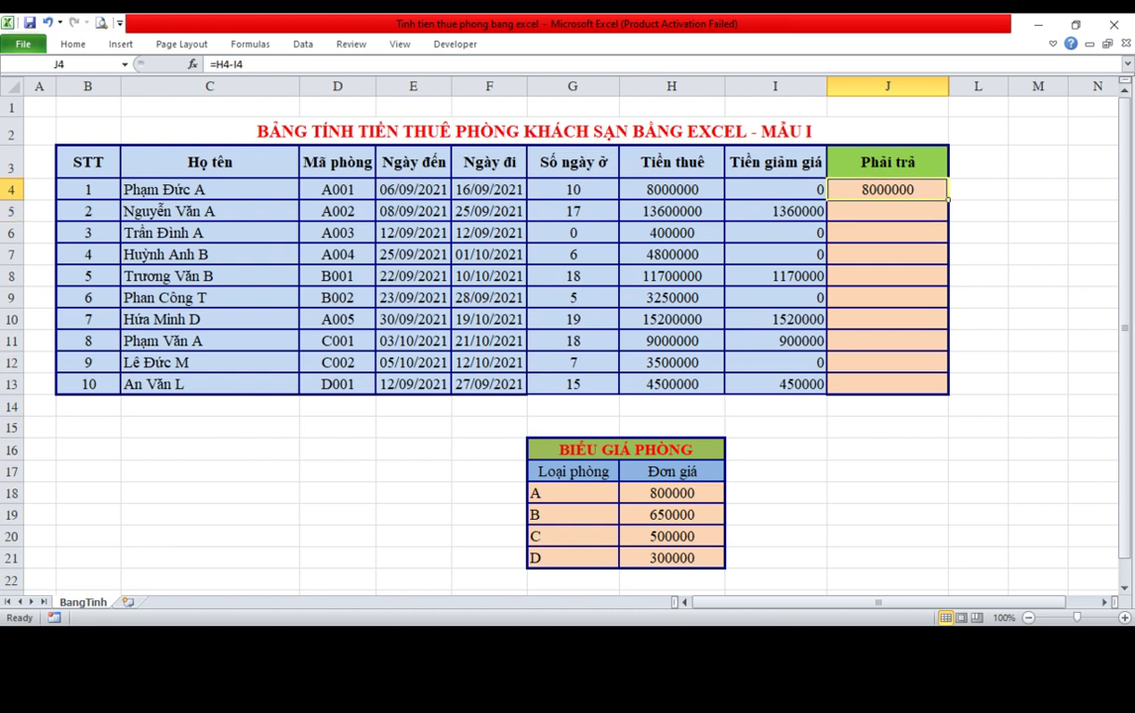
left_click_drag(948, 199, 941, 387)
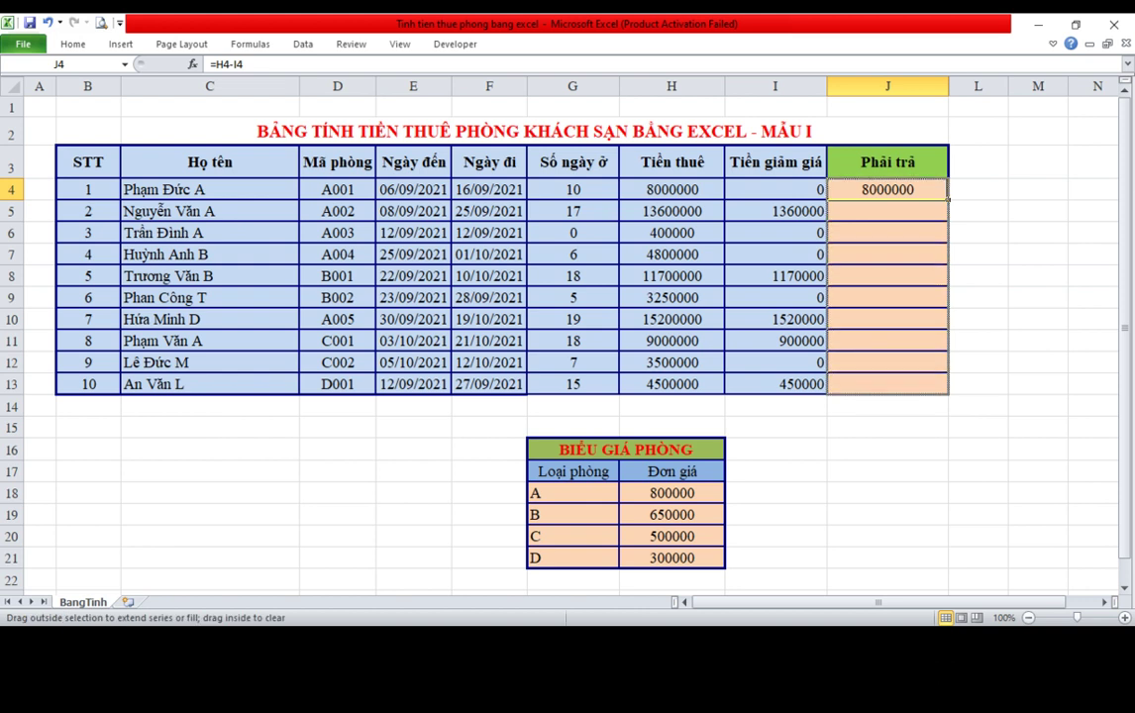
left_click_drag(941, 387, 942, 388)
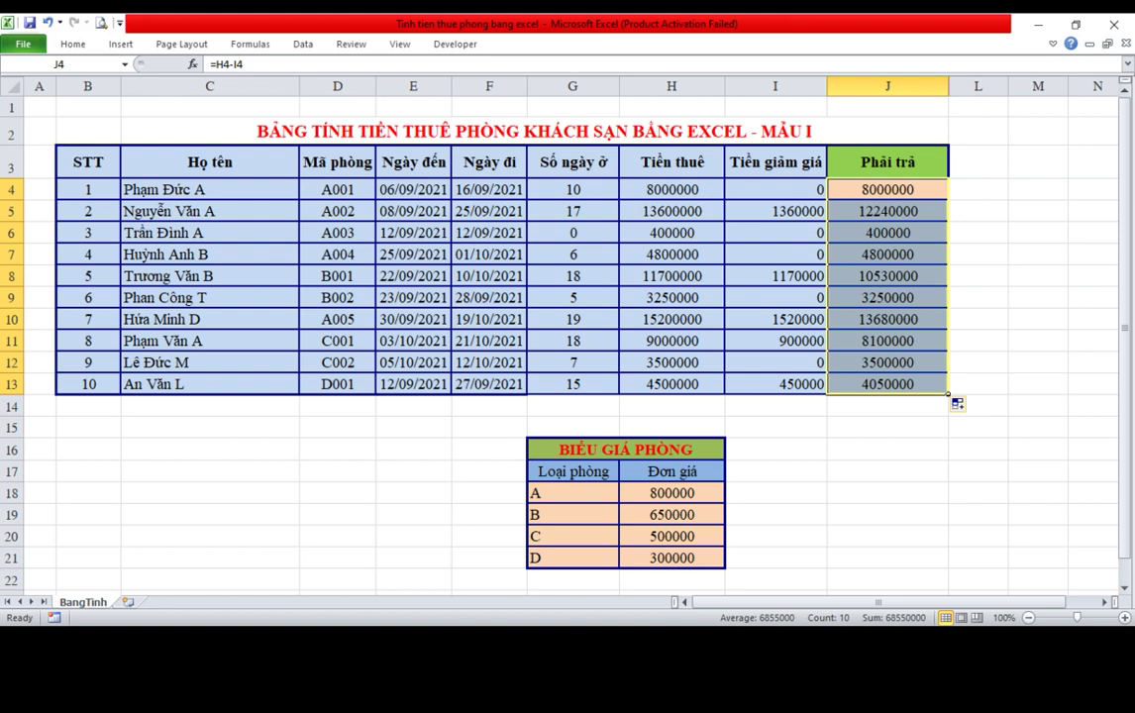
left_click(887, 449)
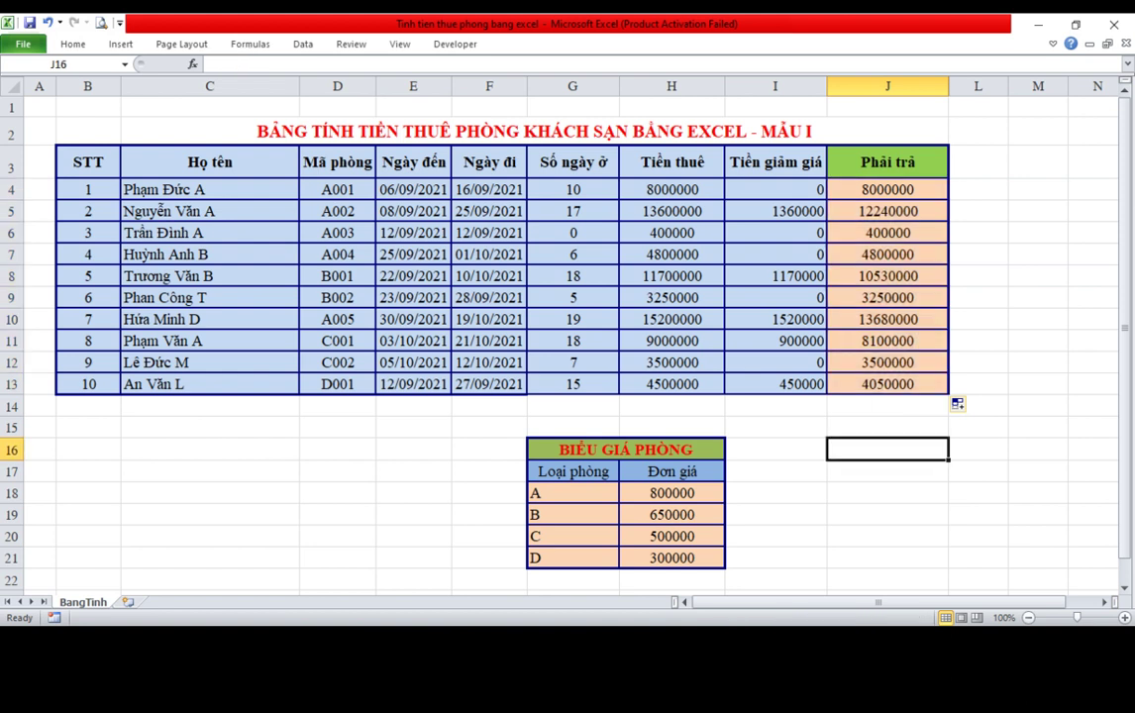
left_click(672, 189)
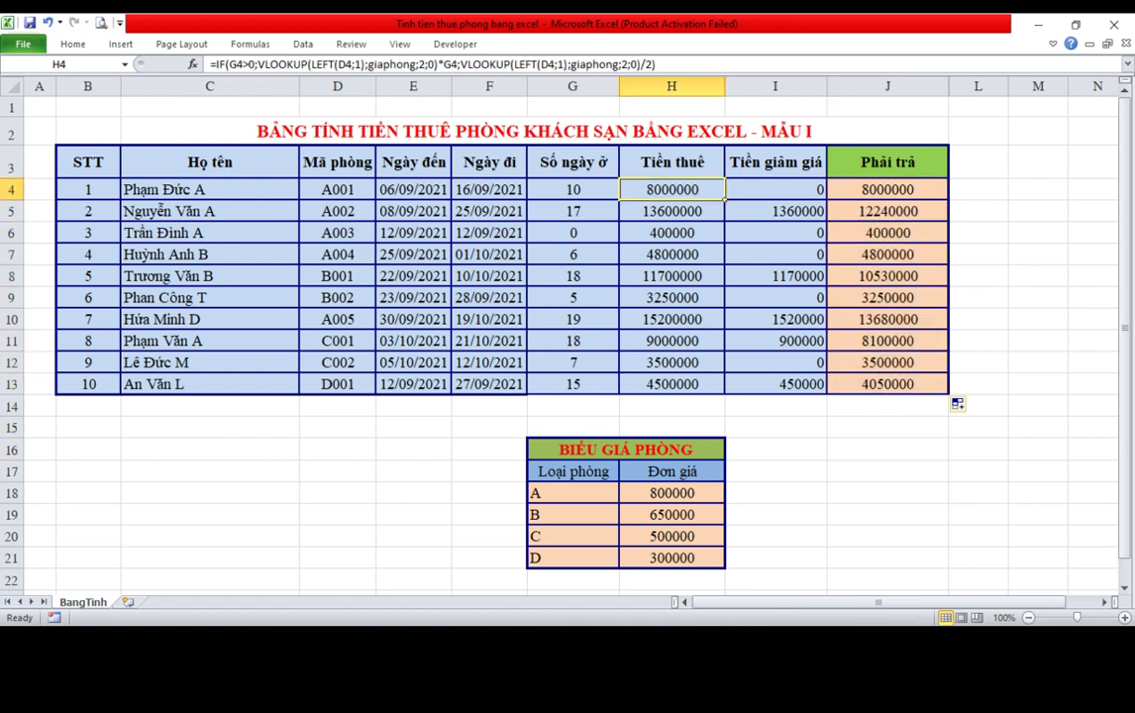
double_click(683, 190)
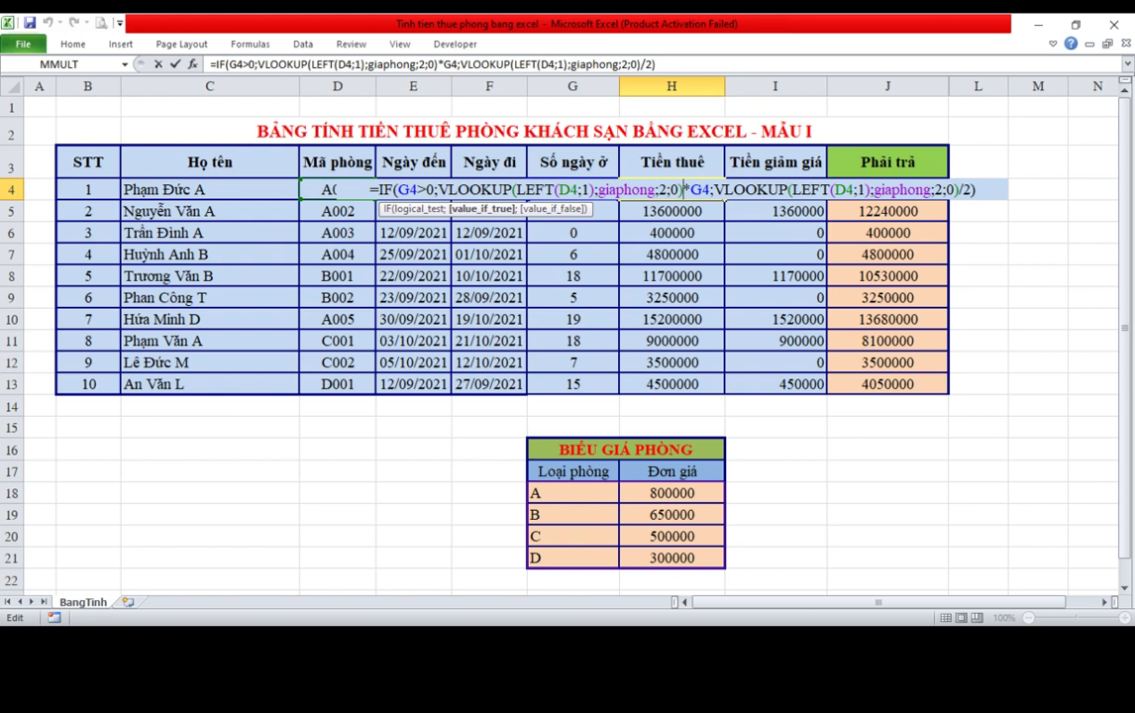
key("Escape")
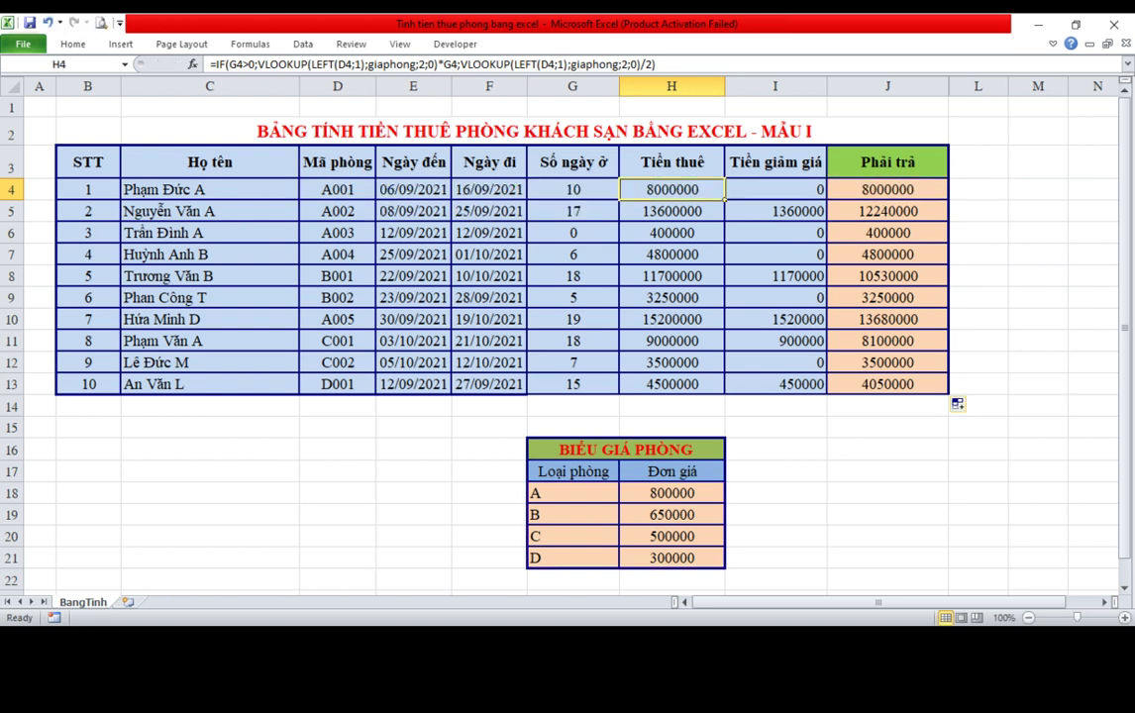
left_click(774, 190)
double_click(809, 189)
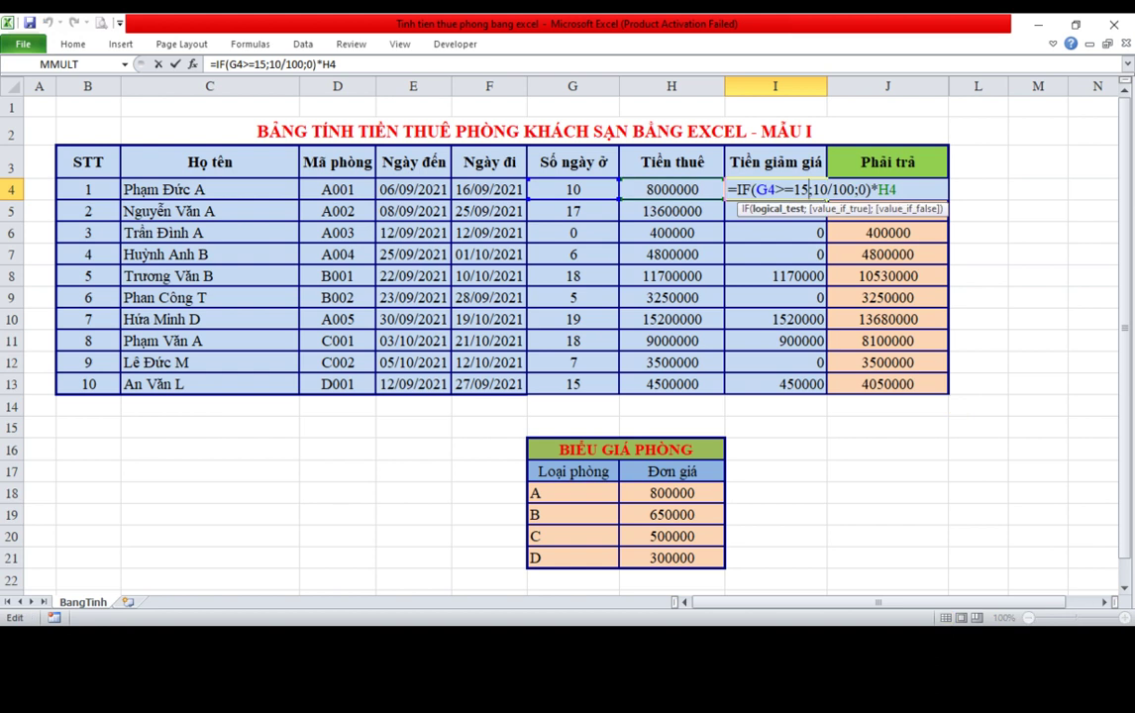
key("Escape")
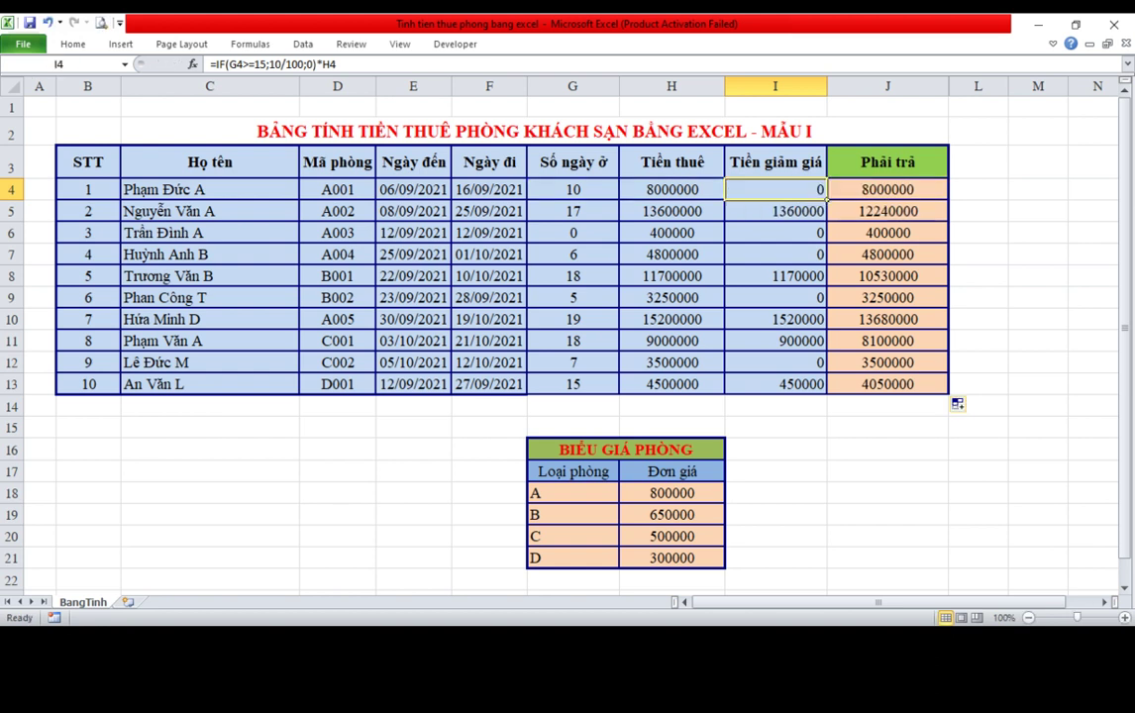
left_click(888, 189)
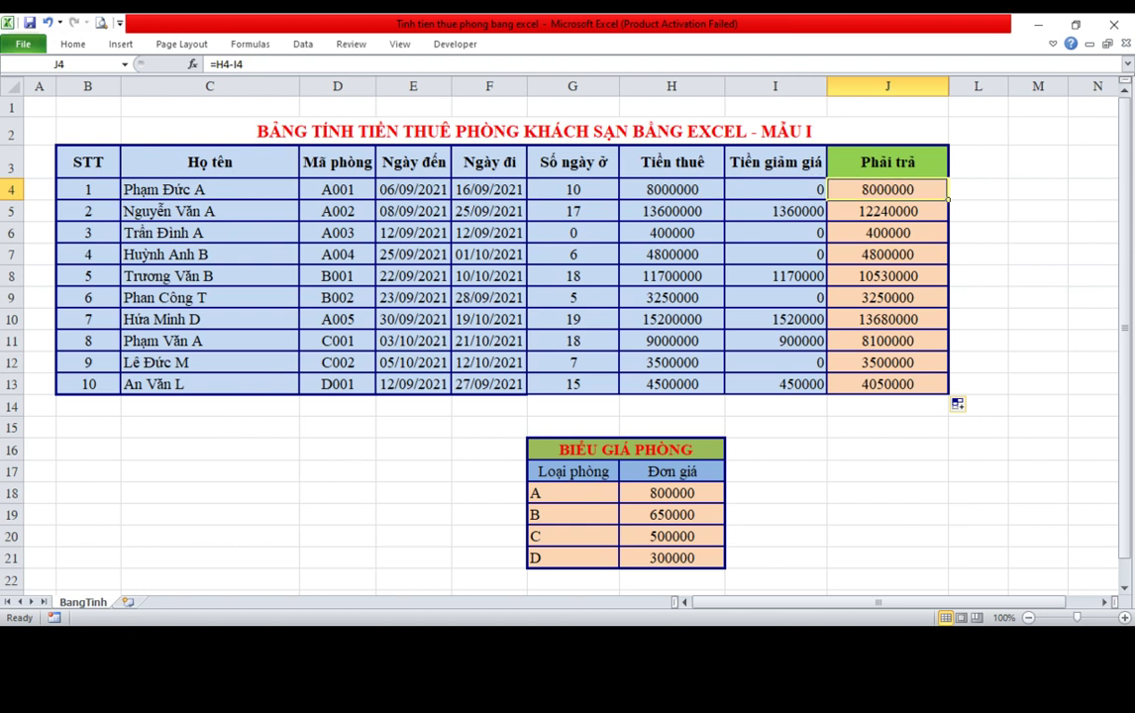